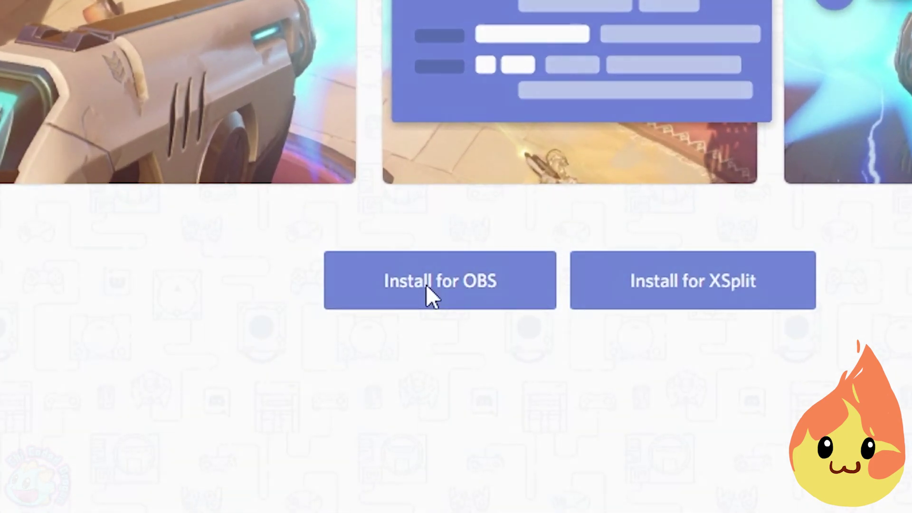
# Step: Point the StreamKit Voice Widget at the General voice channel and copy its URL
pyautogui.click(395, 420)
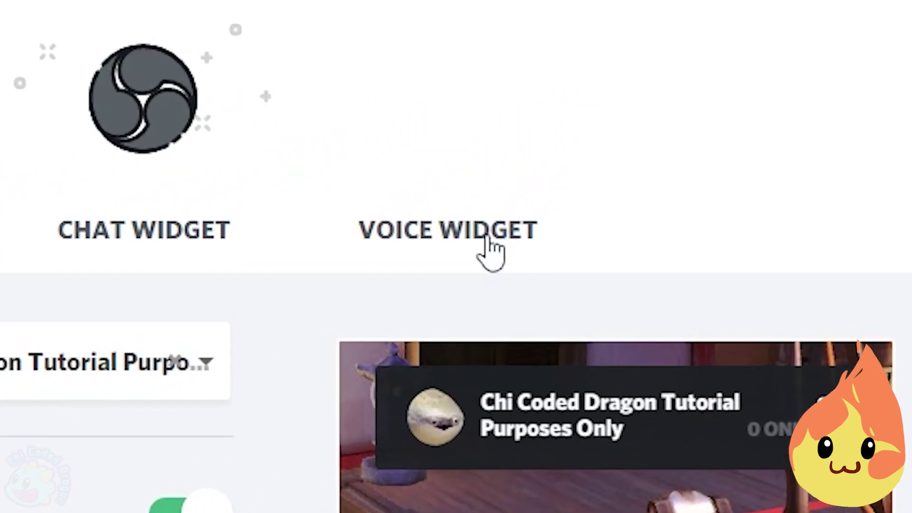
pyautogui.click(565, 124)
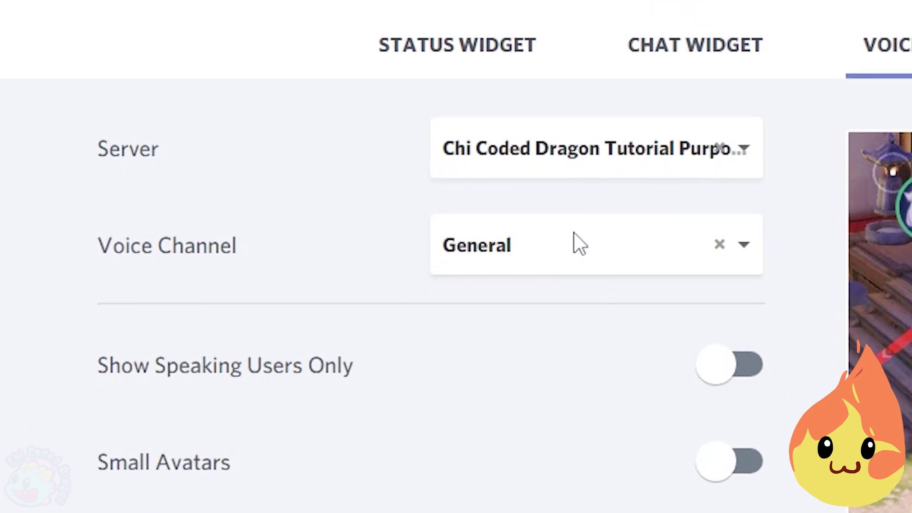
pyautogui.scroll(-7, 336, 306)
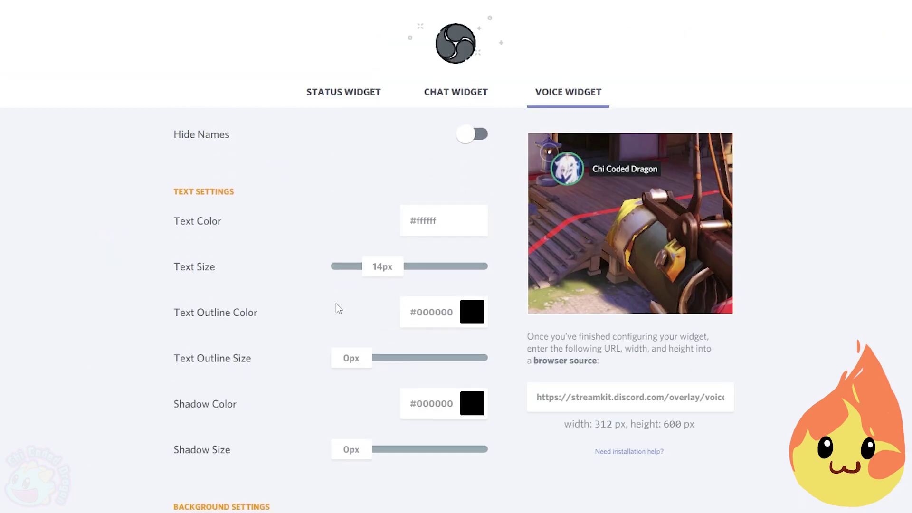
pyautogui.scroll(7, 305, 418)
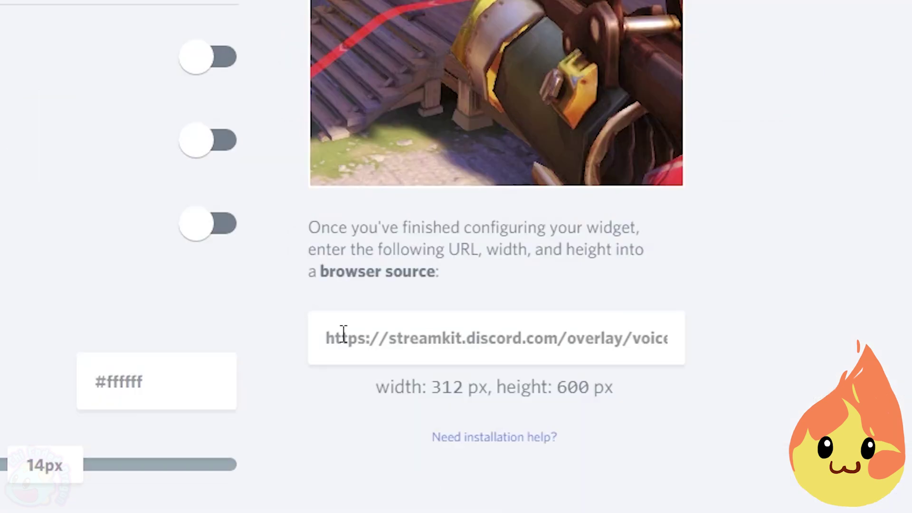
pyautogui.click(368, 382)
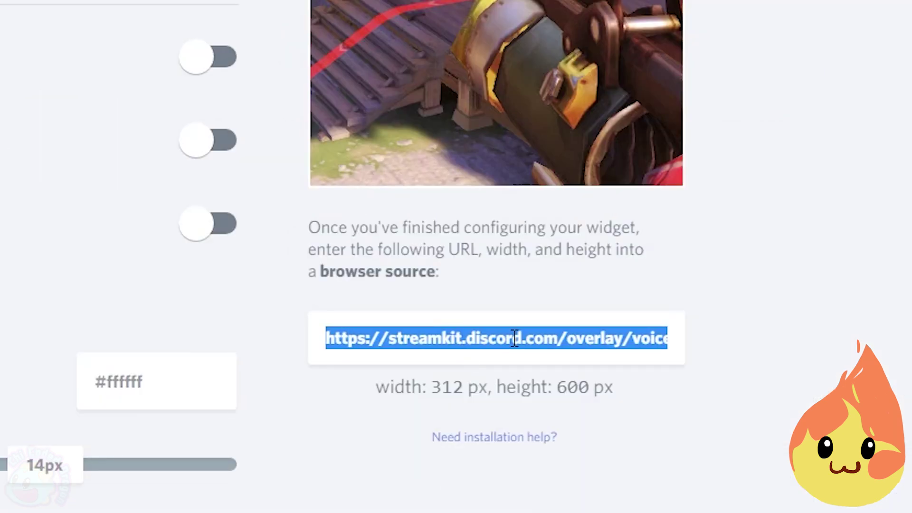
pyautogui.click(492, 295)
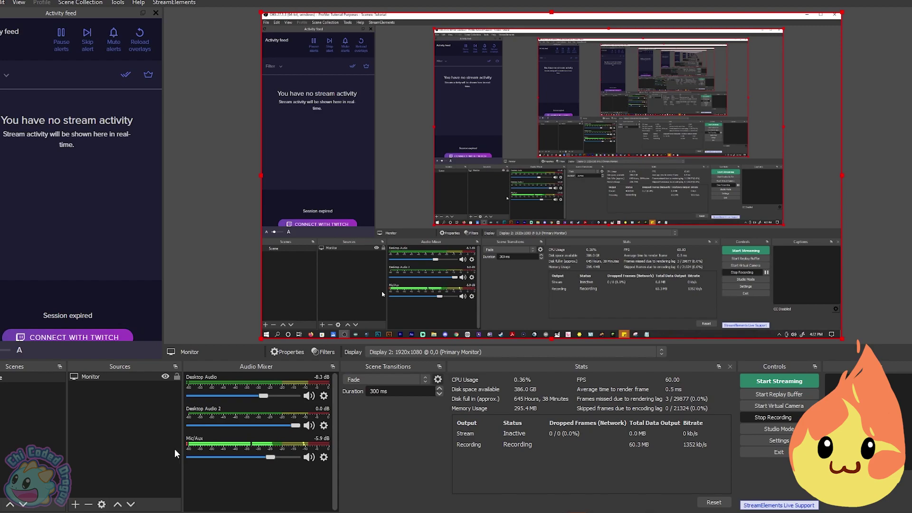
# Step: Add a 'discord stream overlay' Browser source with the pasted StreamKit URL and select its Custom CSS line
pyautogui.click(77, 505)
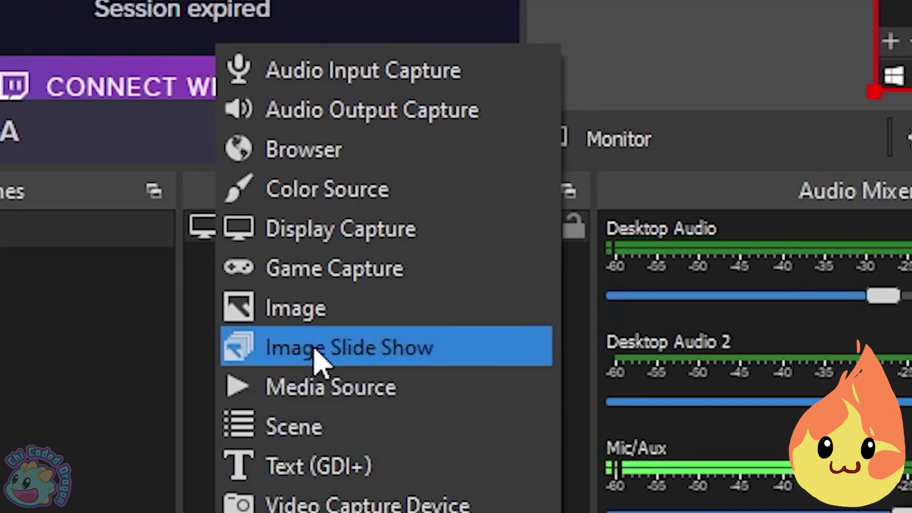
pyautogui.click(374, 147)
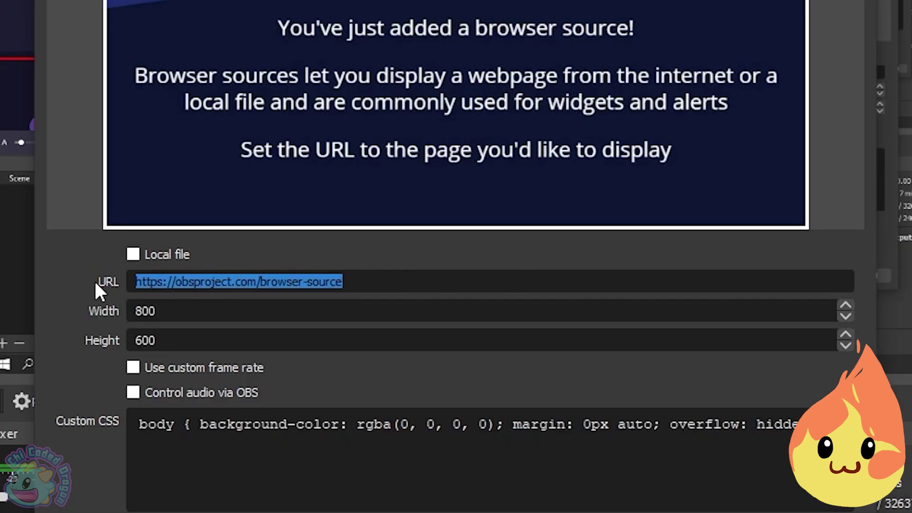
pyautogui.hotkey('ctrl', 'v')
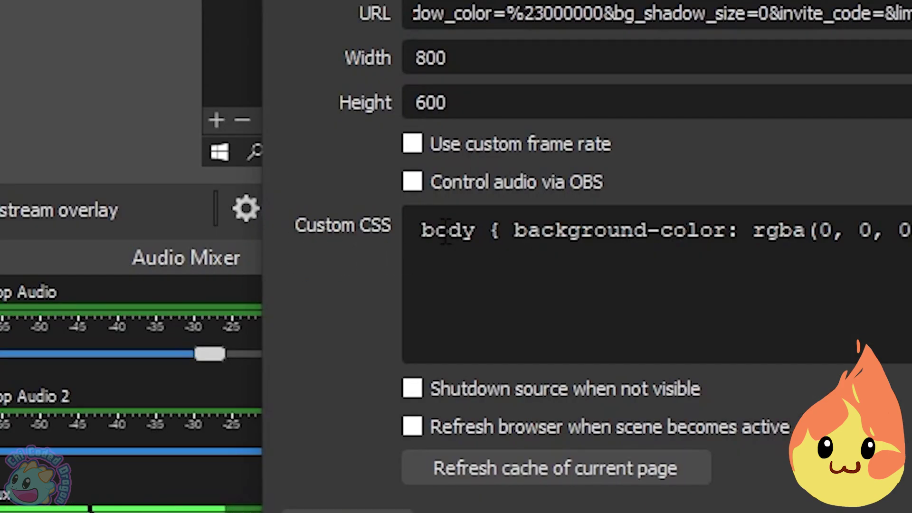
pyautogui.tripleClick(459, 244)
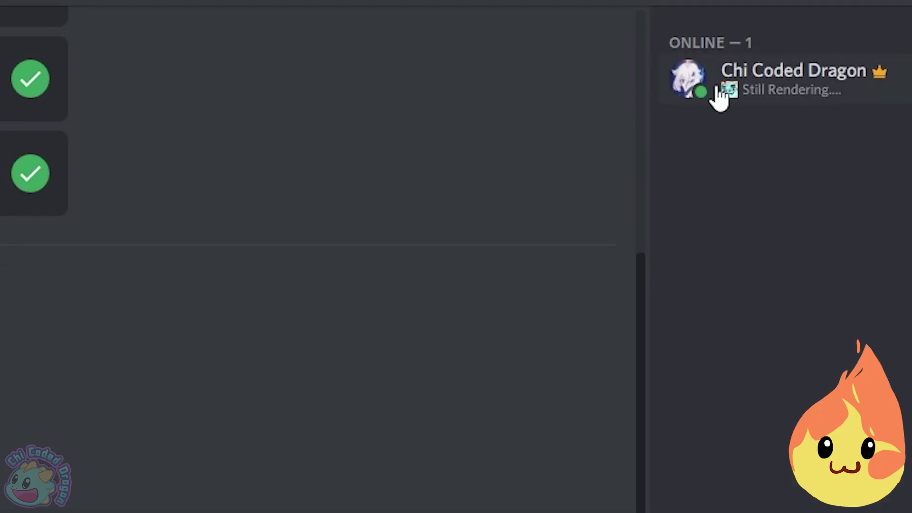
# Step: Copy the member's user ID from Discord and paste it over the CSS user ID placeholder
pyautogui.rightClick(747, 91)
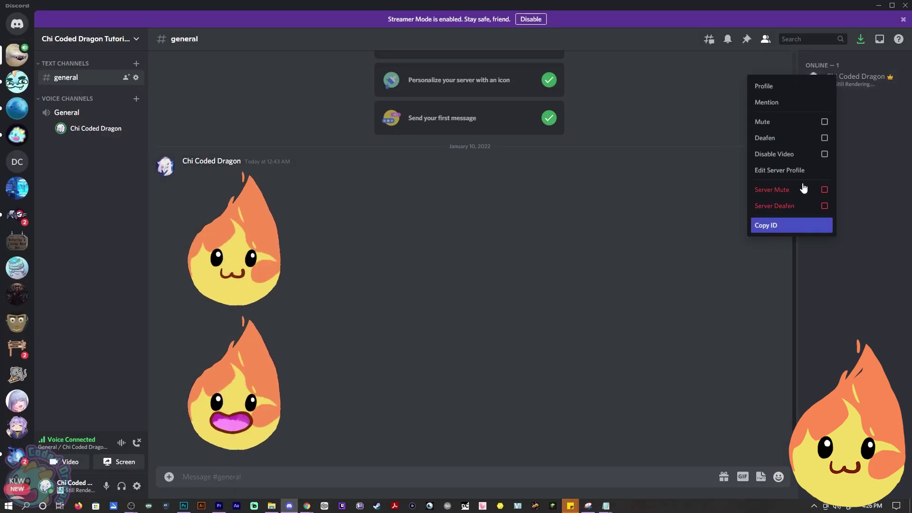
pyautogui.click(501, 346)
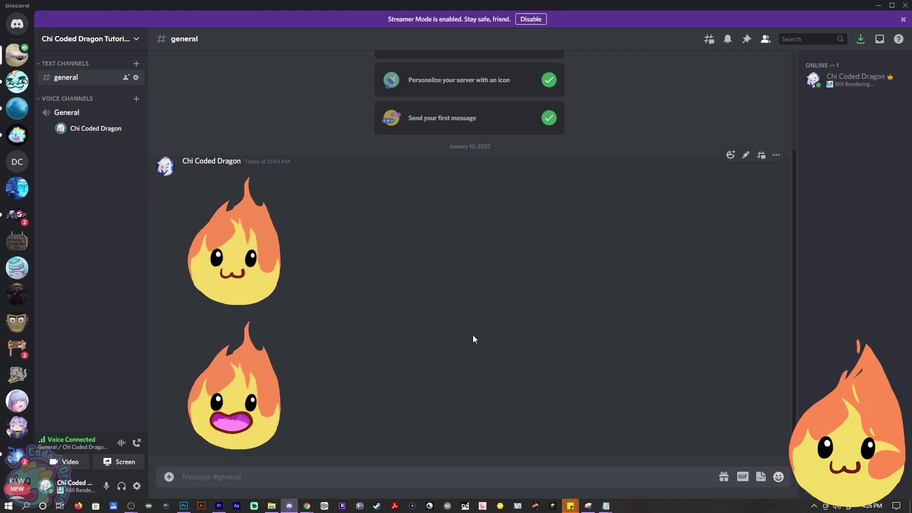
pyautogui.moveTo(131, 506)
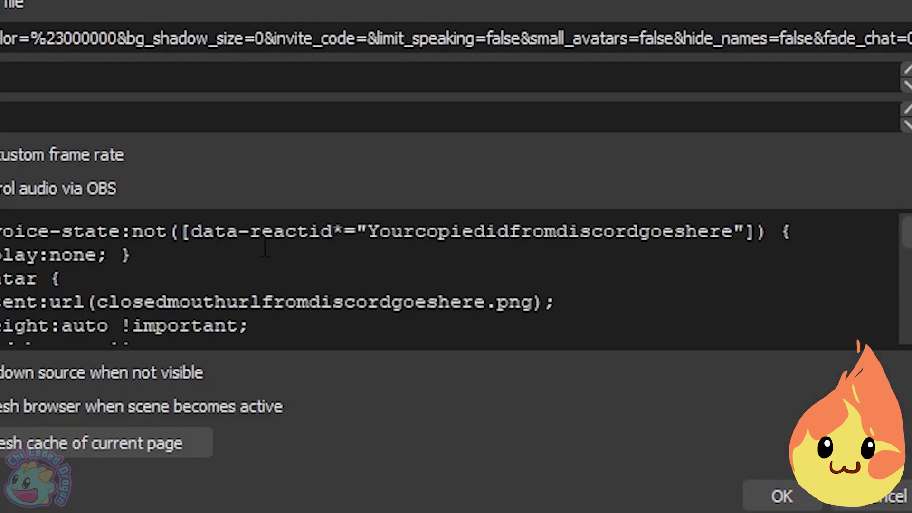
pyautogui.doubleClick(383, 231)
pyautogui.hotkey('ctrl', 'v')
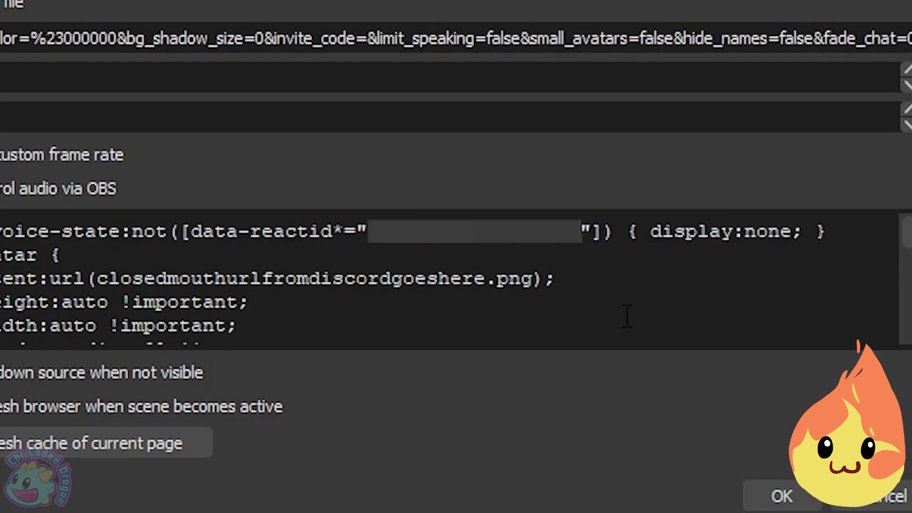
# Step: Replace the closed-mouth image placeholder, minus .png, with the closed-mouth flame image link
pyautogui.moveTo(240, 220); pyautogui.dragTo(888, 240)
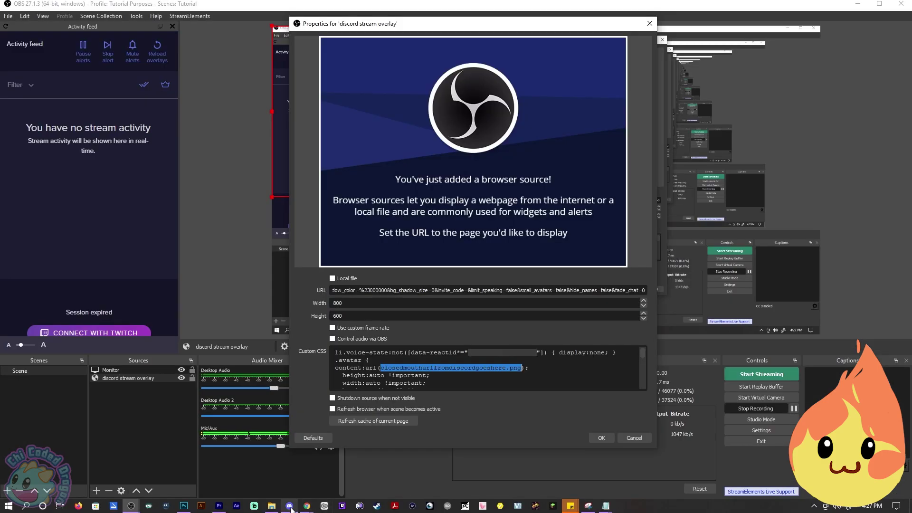
pyautogui.click(290, 506)
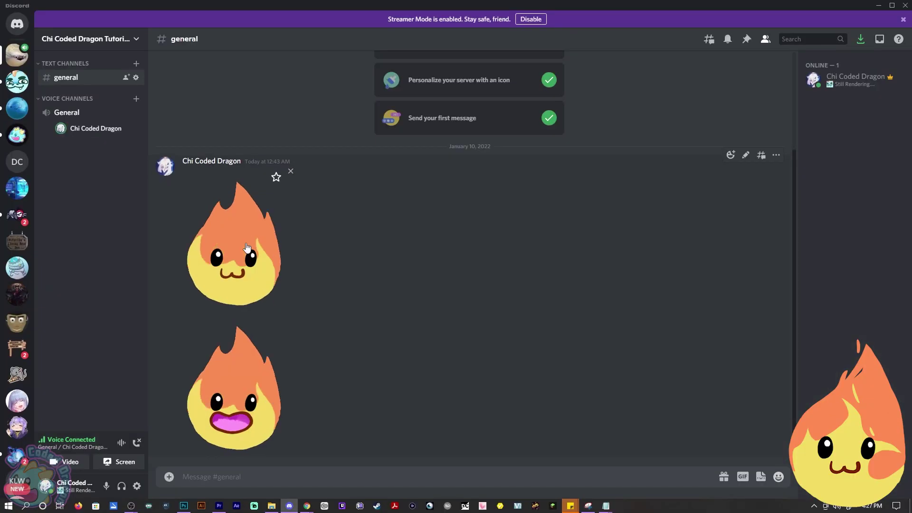
pyautogui.rightClick(246, 244)
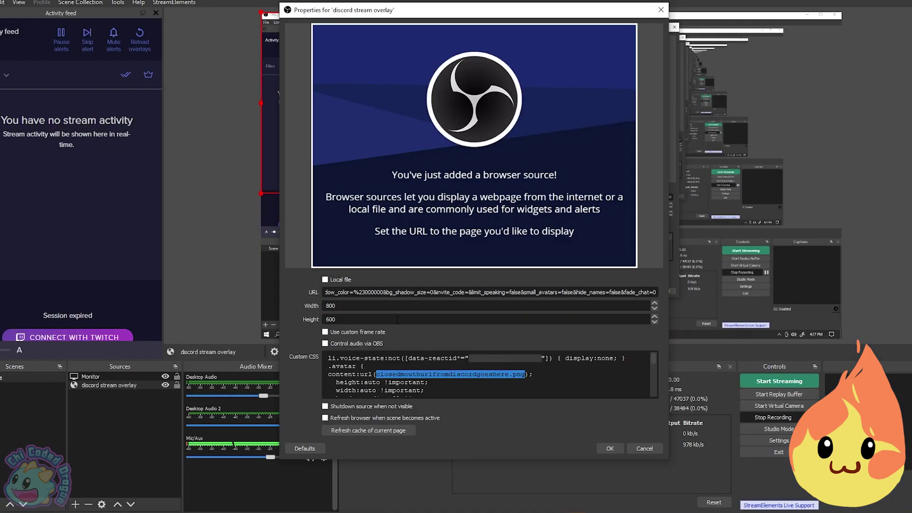
pyautogui.hotkey('shift', 'Left')
pyautogui.hotkey('shift', 'Left')
pyautogui.hotkey('shift', 'Left')
pyautogui.hotkey('shift', 'Left')
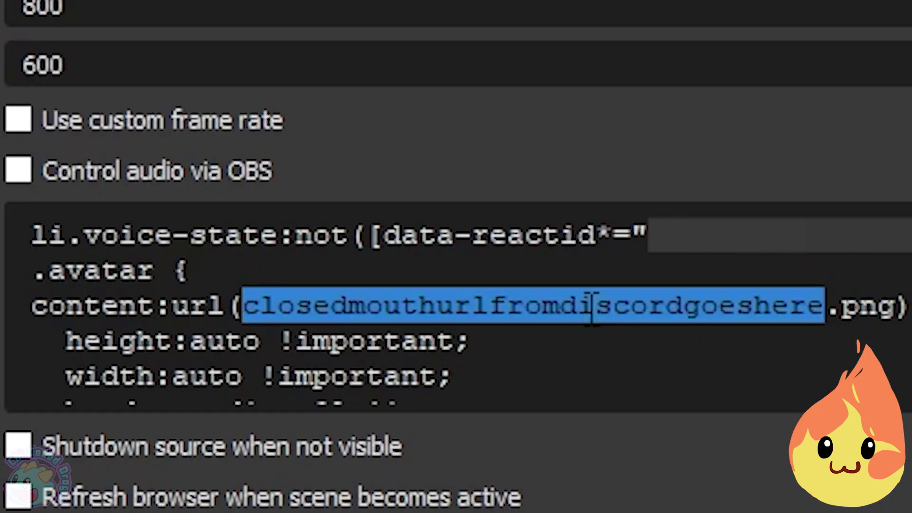
pyautogui.click(416, 368)
pyautogui.scroll(-5, 341, 376)
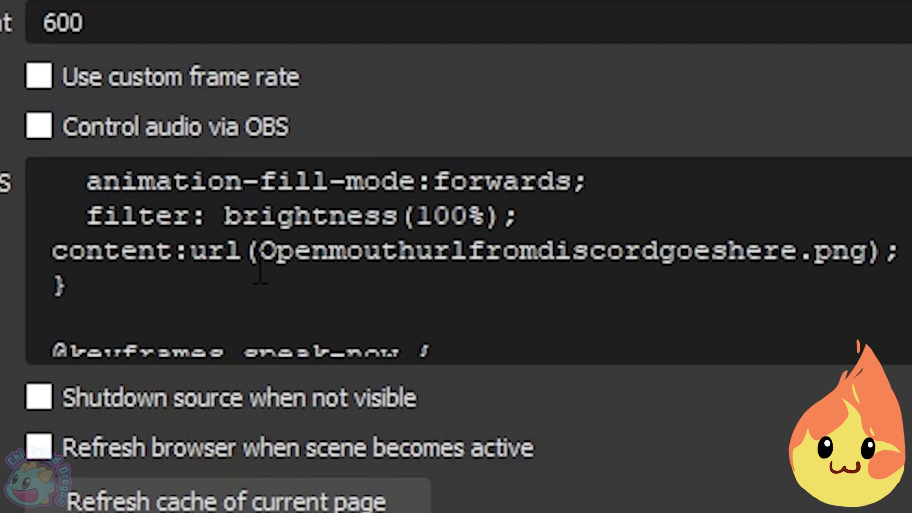
# Step: Paste the open-mouth flame image link over the open-mouth placeholder, keeping .png
pyautogui.moveTo(262, 250); pyautogui.dragTo(876, 250)
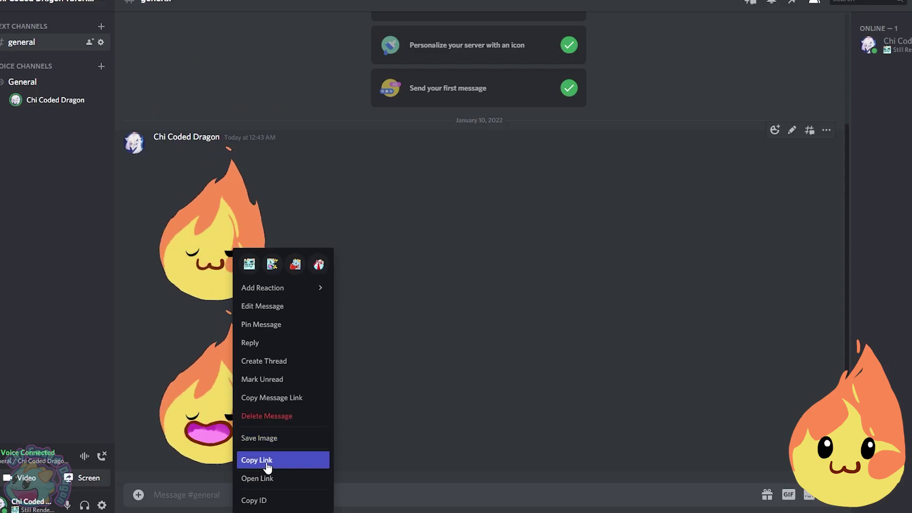
pyautogui.click(268, 460)
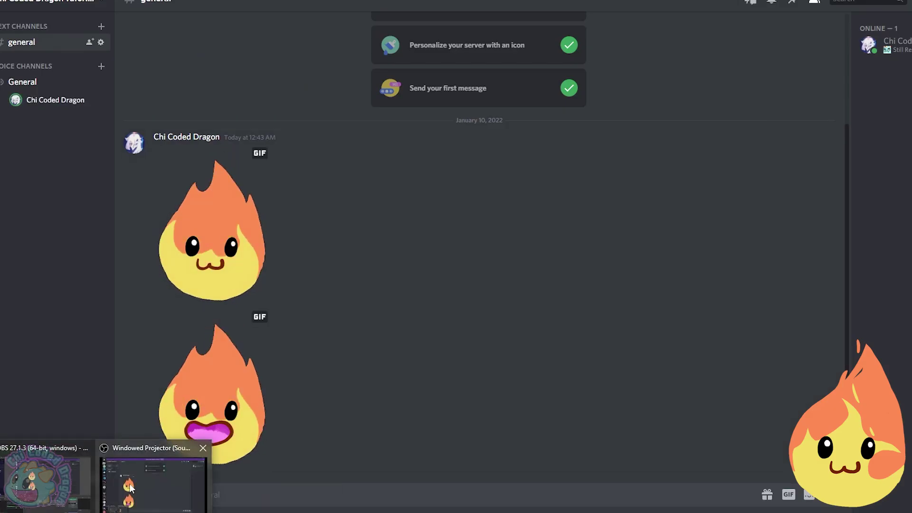
pyautogui.click(173, 448)
pyautogui.hotkey('shift', 'Left')
pyautogui.hotkey('shift', 'Left')
pyautogui.hotkey('shift', 'Left')
pyautogui.hotkey('shift', 'Left')
pyautogui.hotkey('ctrl', 'v')
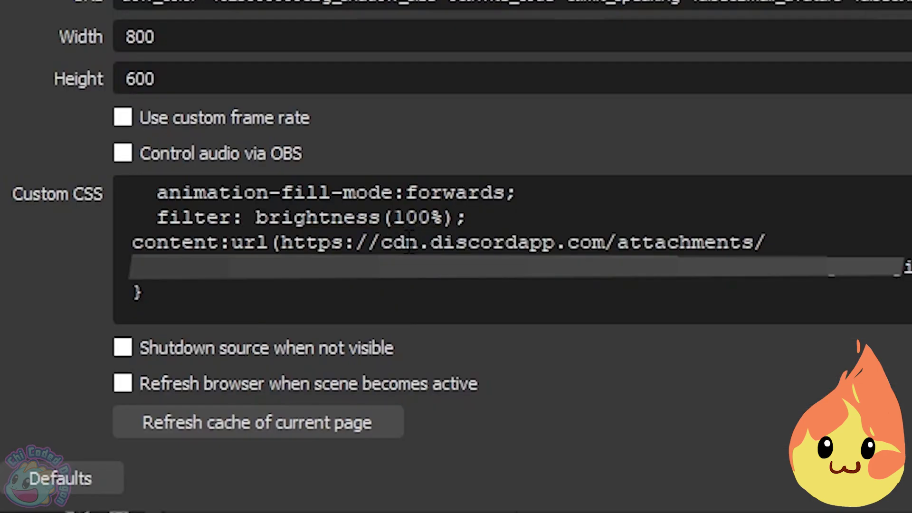
pyautogui.scroll(-5, 554, 364)
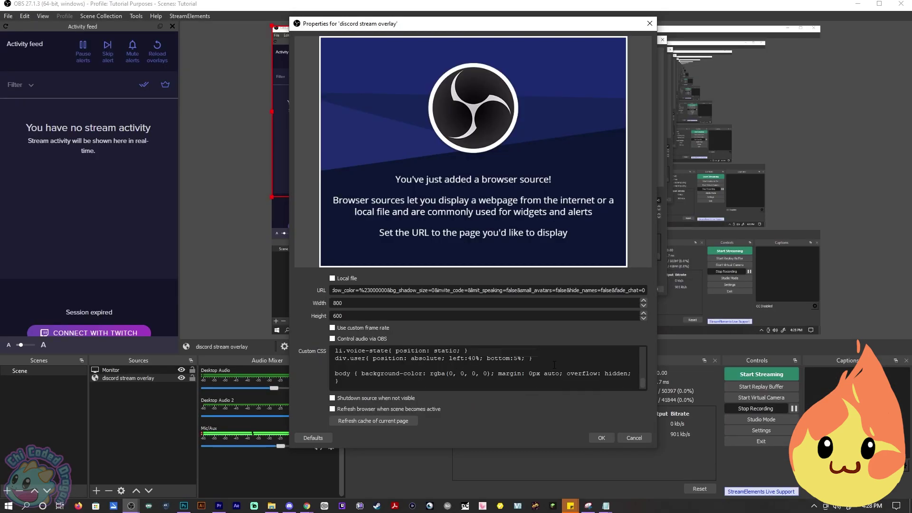
# Step: Confirm the overlay properties and drag the flame avatar toward the lower right of the preview
pyautogui.click(601, 437)
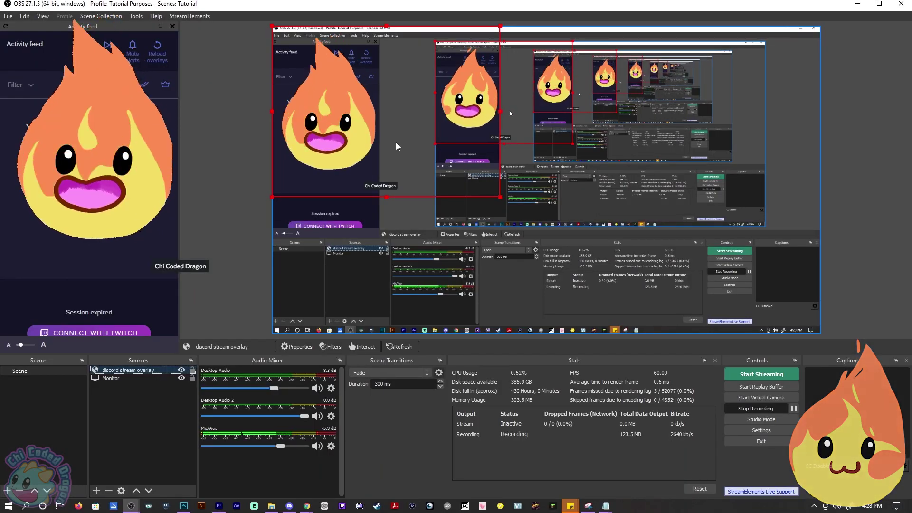
pyautogui.moveTo(398, 146); pyautogui.dragTo(775, 288)
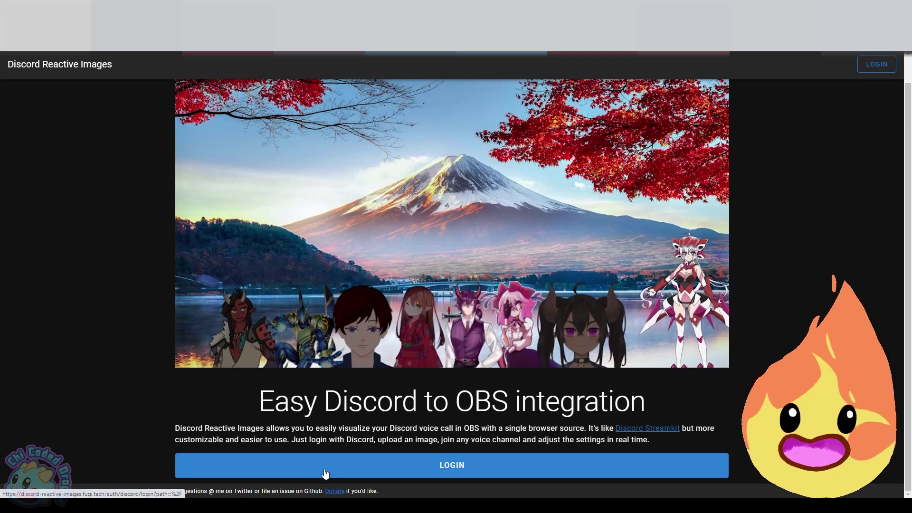
# Step: Sign in with Discord and save the closed- and open-mouth fire GIFs as inactive and speaking images
pyautogui.click(325, 474)
pyautogui.click(487, 323)
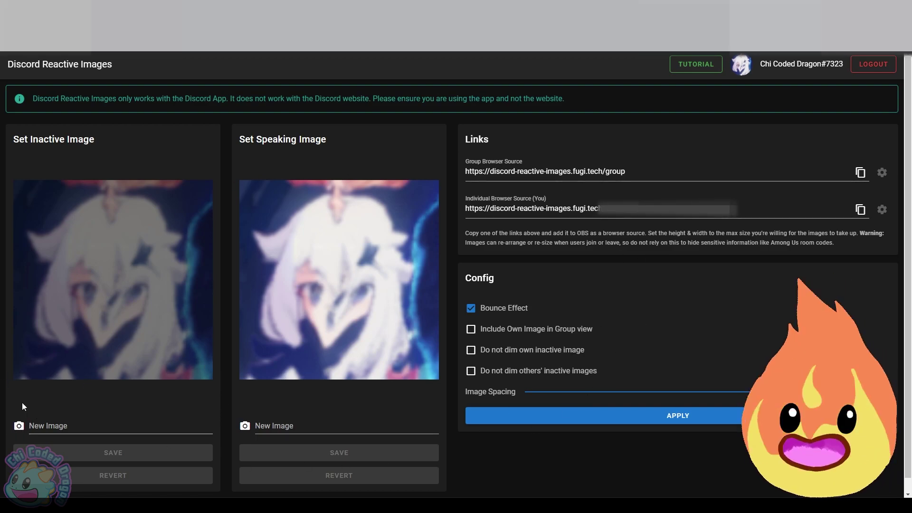
pyautogui.click(20, 426)
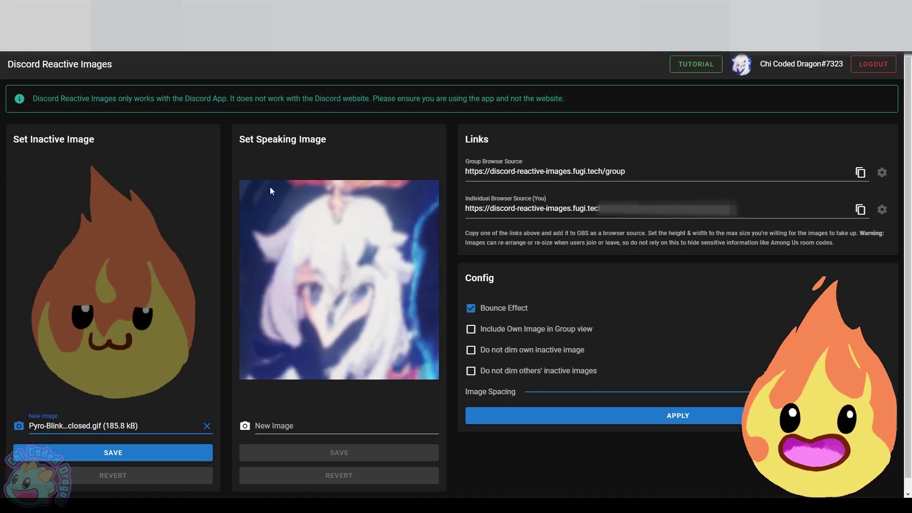
pyautogui.click(244, 426)
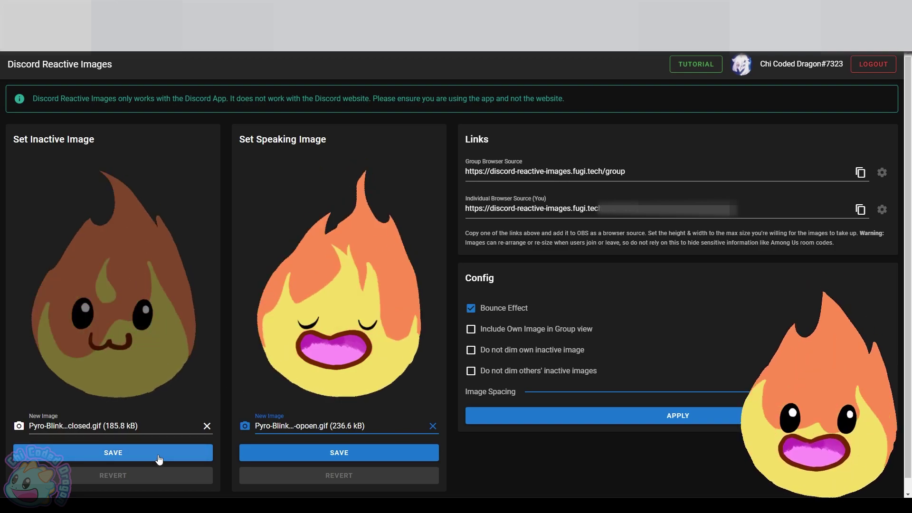
pyautogui.click(159, 454)
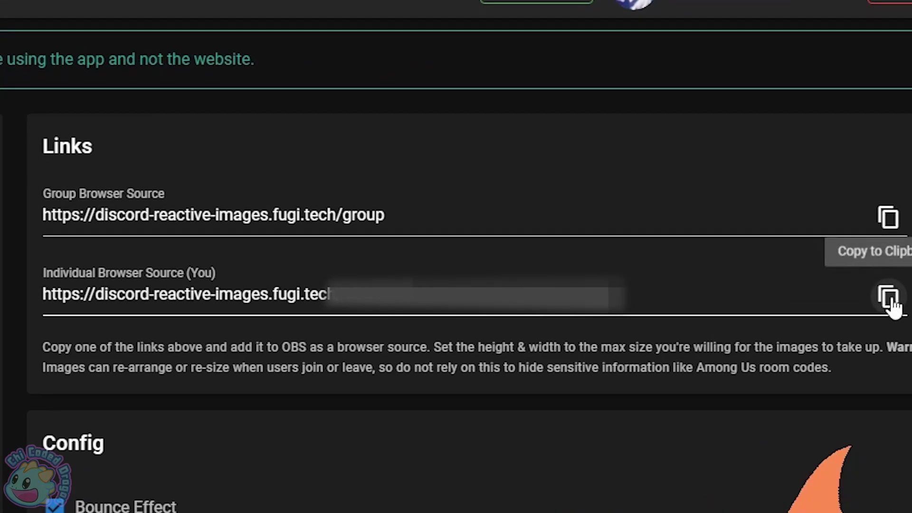
pyautogui.click(859, 210)
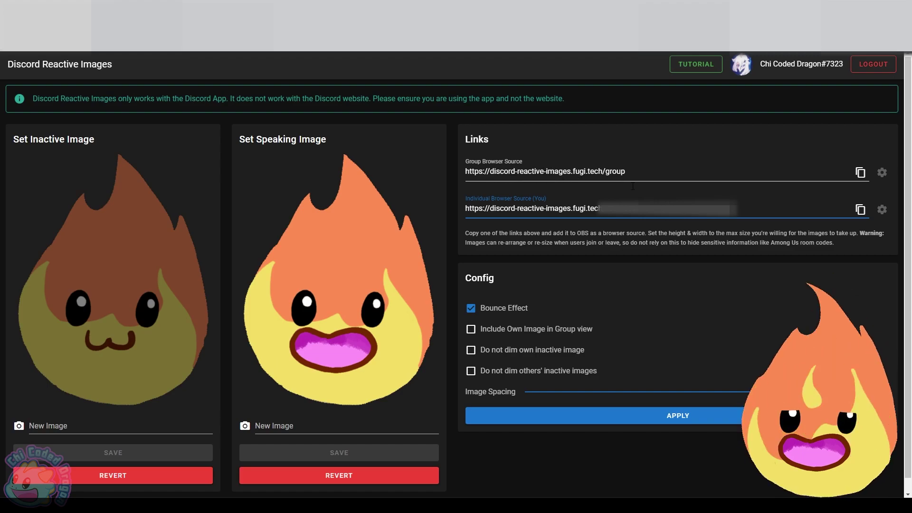
# Step: Add a 'reactive images' Browser source using the copied Individual URL and place it lower right
pyautogui.click(860, 209)
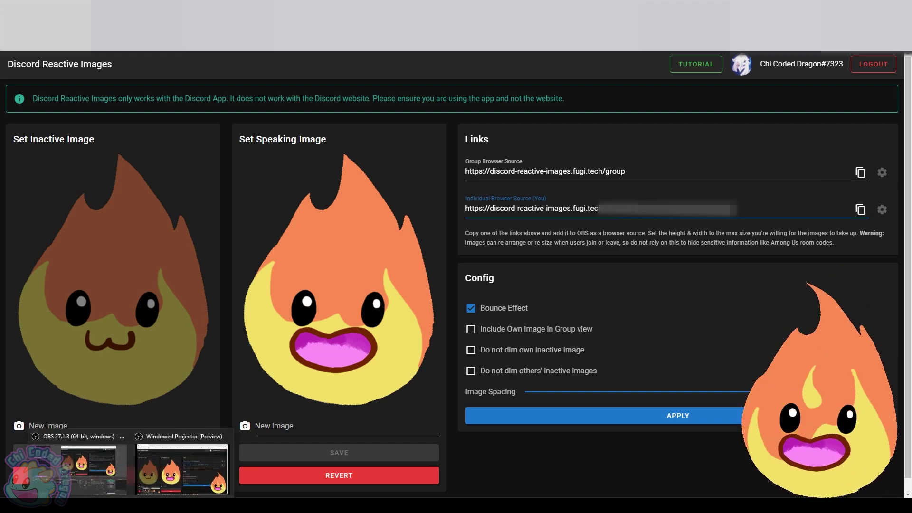
pyautogui.click(78, 463)
pyautogui.click(102, 494)
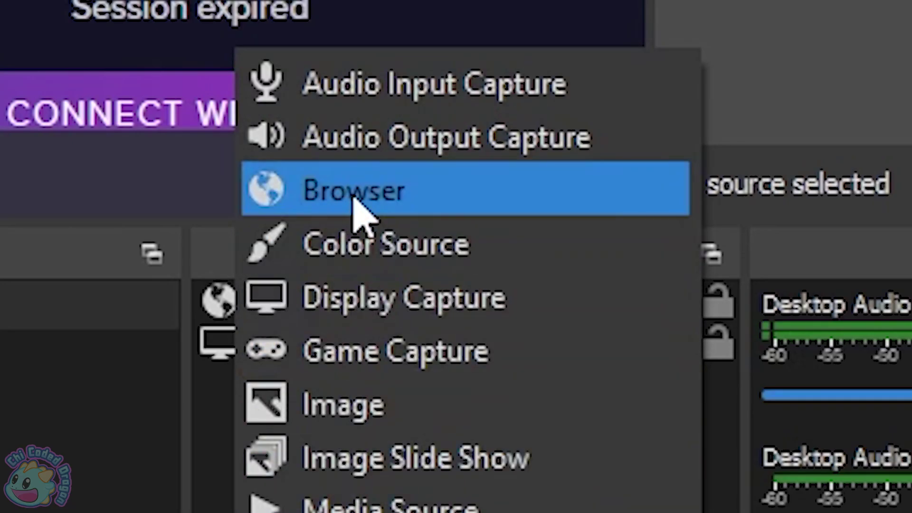
pyautogui.click(362, 204)
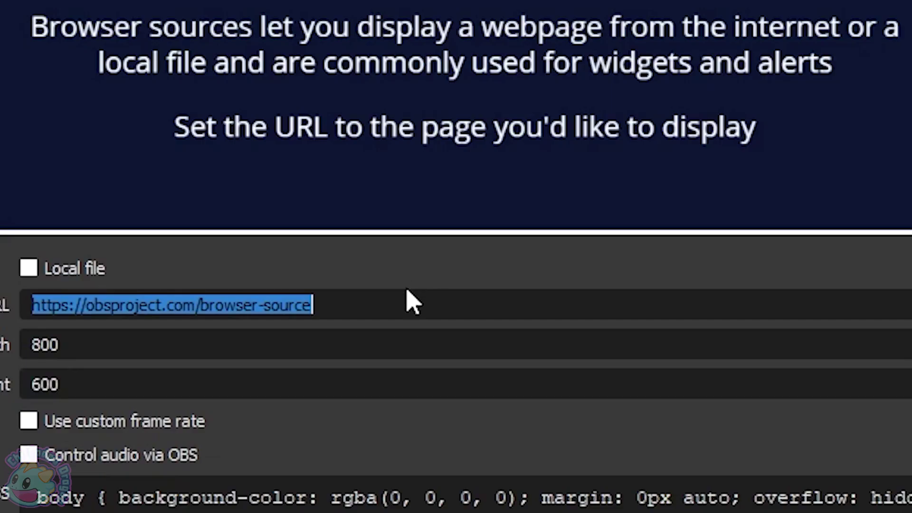
pyautogui.hotkey('ctrl', 'v')
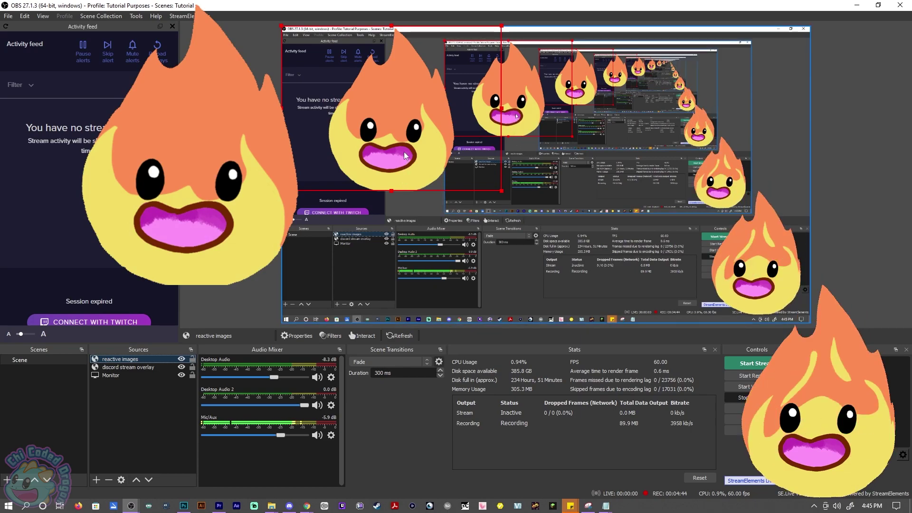
pyautogui.moveTo(391, 142); pyautogui.dragTo(673, 238)
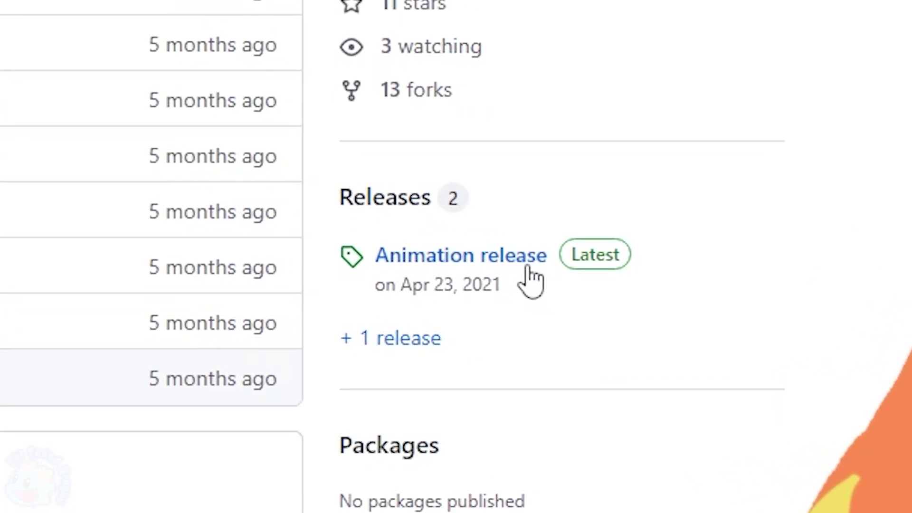
# Step: Open 'Animation release' under Releases on the Derpetti/PNGTubie repository page
pyautogui.click(529, 267)
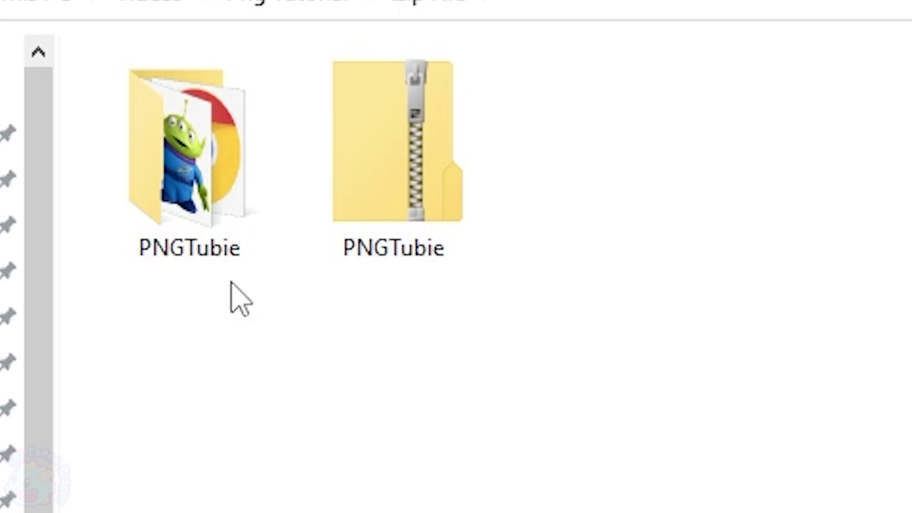
# Step: Open the extracted PNGTubie folder and launch its index HTML file in Chrome
pyautogui.doubleClick(211, 245)
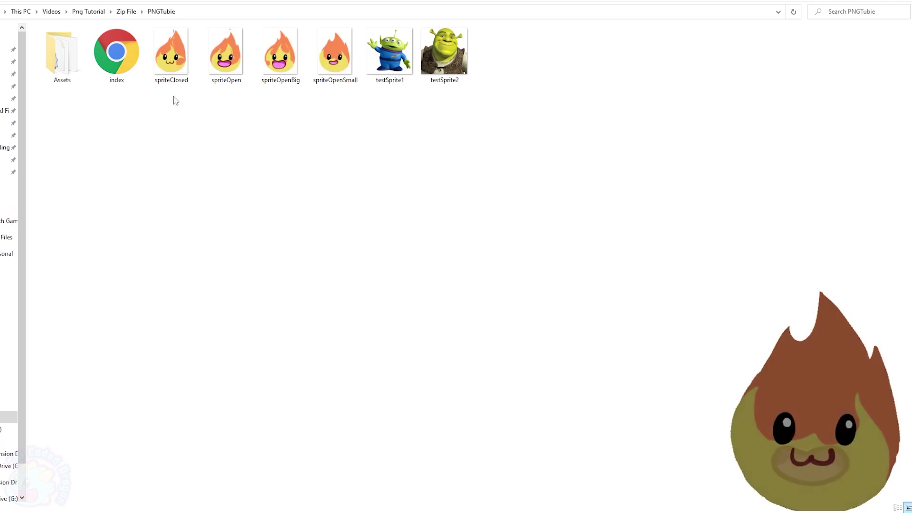
pyautogui.doubleClick(114, 56)
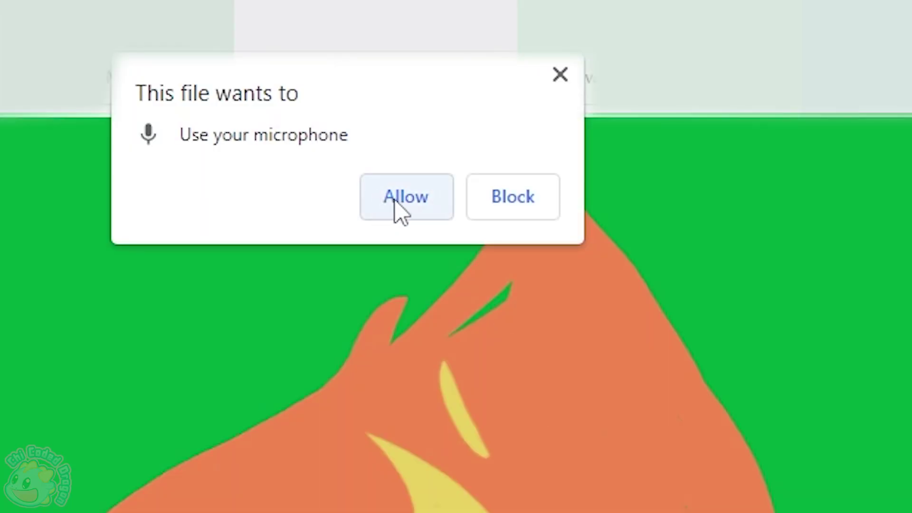
# Step: Allow microphone access, set the Speaking cutoff to 23, and choose Animated sprite
pyautogui.click(395, 200)
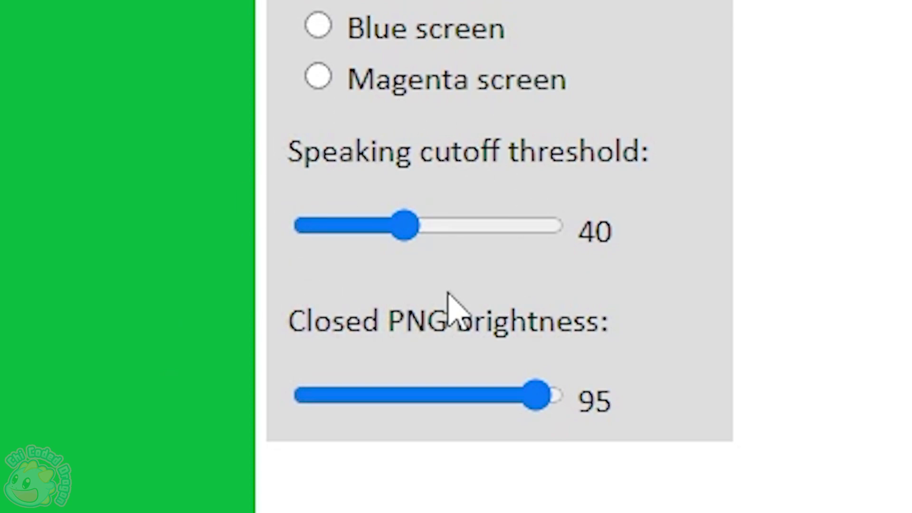
pyautogui.moveTo(409, 240); pyautogui.dragTo(364, 240)
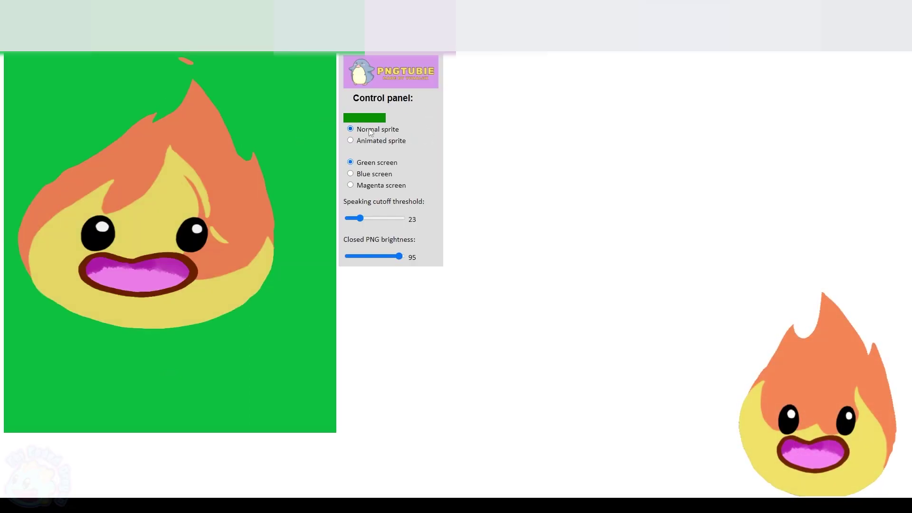
pyautogui.click(351, 140)
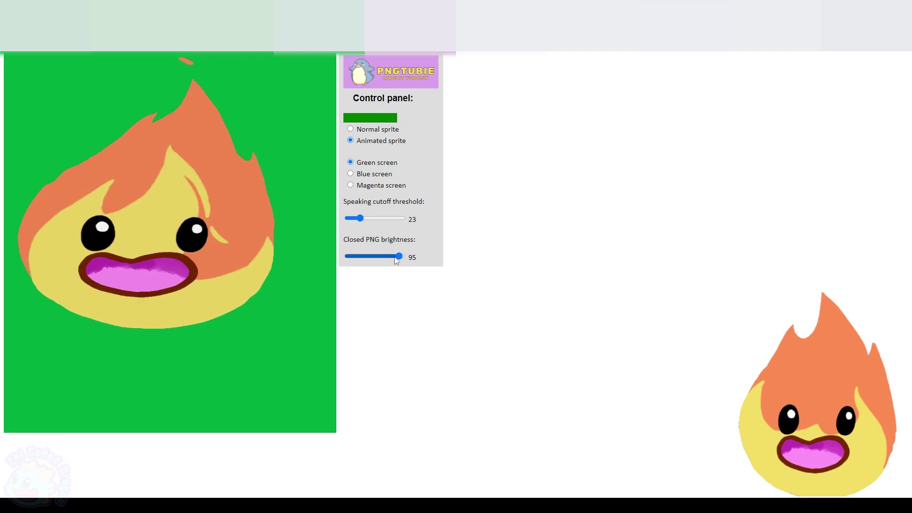
# Step: Keep Closed PNG brightness at 100 and leave the background on Green screen after trying Blue and Magenta
pyautogui.moveTo(399, 256); pyautogui.dragTo(362, 256)
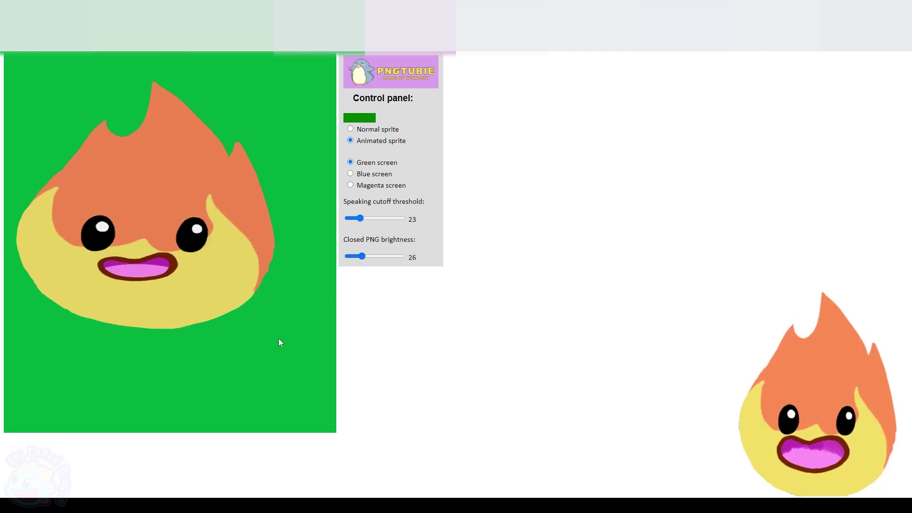
pyautogui.press('End')
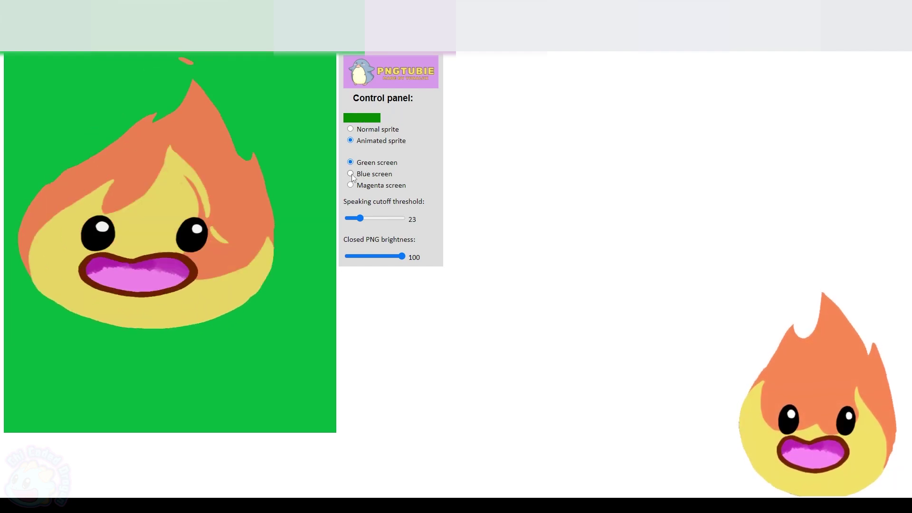
pyautogui.click(351, 173)
pyautogui.click(350, 185)
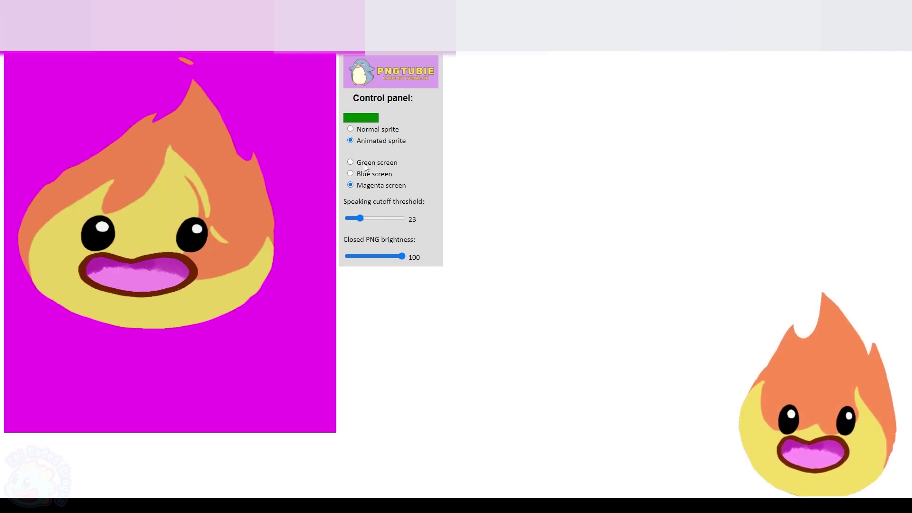
pyautogui.press('Down')
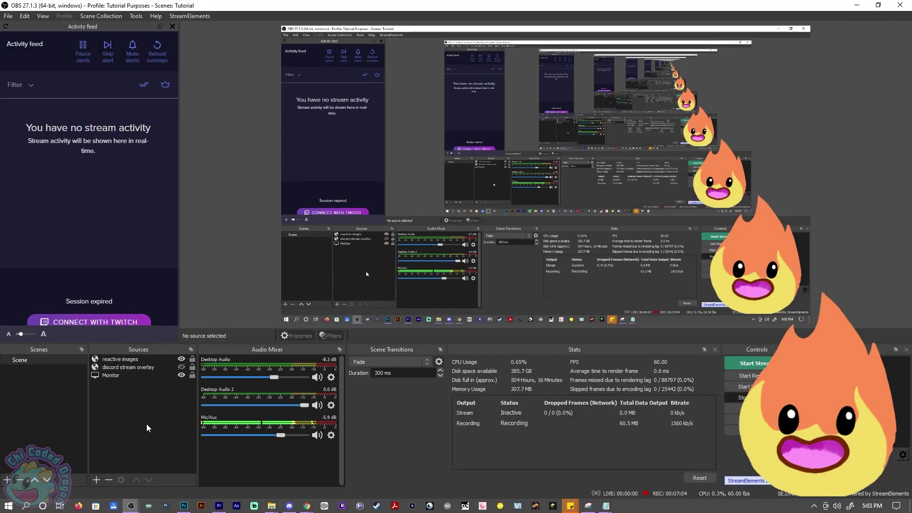
# Step: Add a 'pngtubie' Window Capture of the Chrome PNGTubie window, cropped to the green flame
pyautogui.rightClick(146, 424)
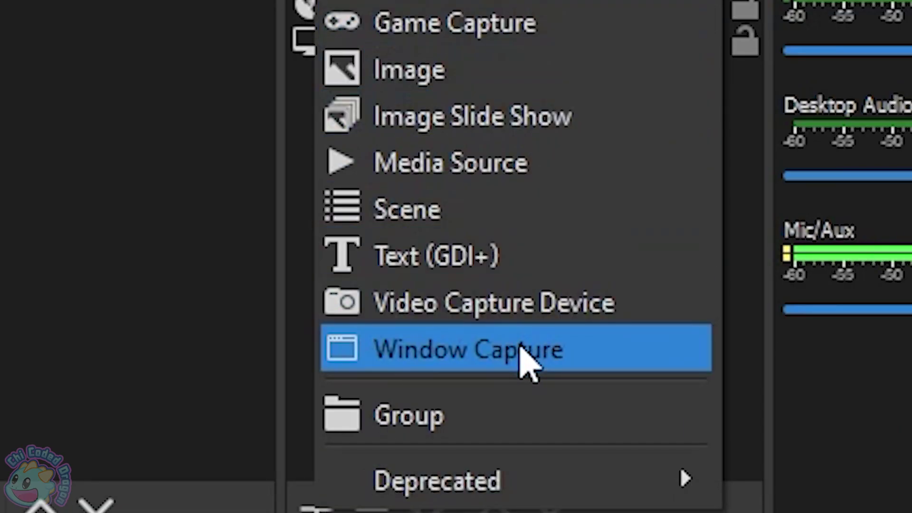
pyautogui.click(521, 350)
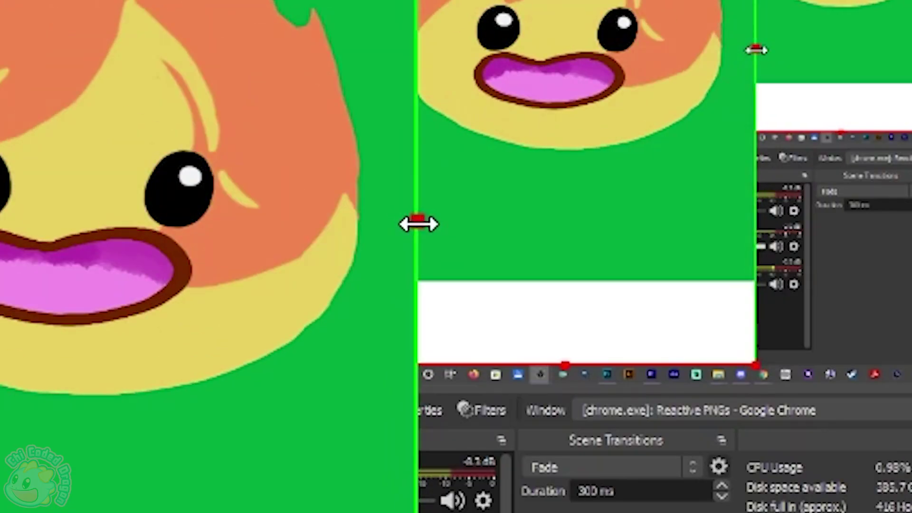
pyautogui.moveTo(418, 223)
pyautogui.mouseDown()
pyautogui.moveTo(427, 224)
pyautogui.moveTo(392, 224)
pyautogui.moveTo(403, 224)
pyautogui.mouseUp()
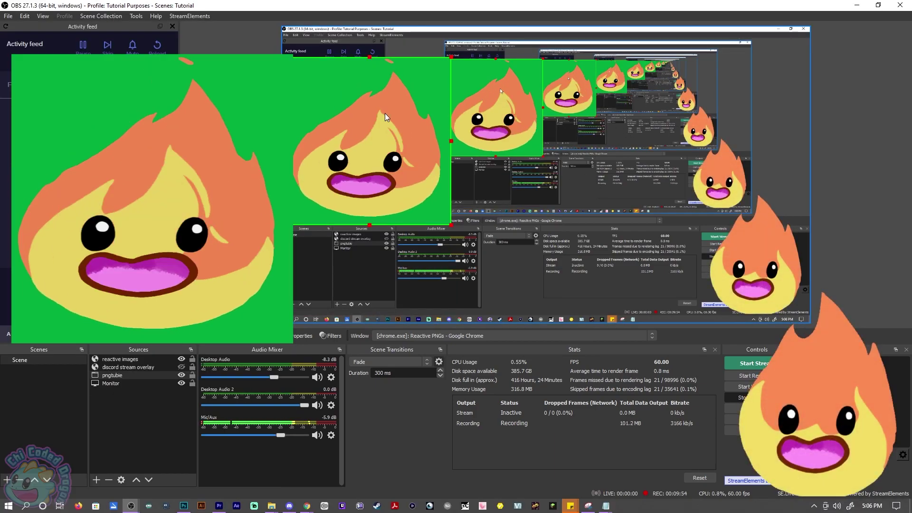
pyautogui.click(127, 421)
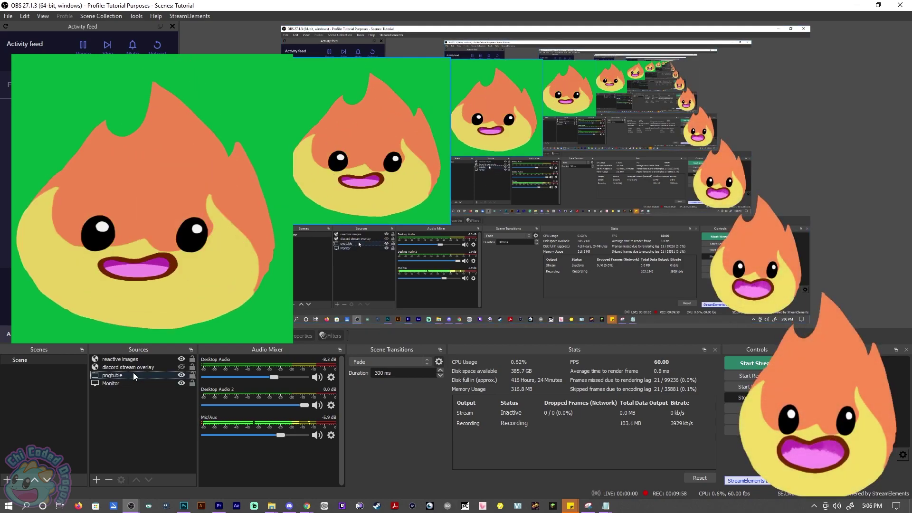
# Step: Add a Chroma Key filter to pngtubie, keeping Green with Similarity 316 and Smoothness 80
pyautogui.rightClick(133, 374)
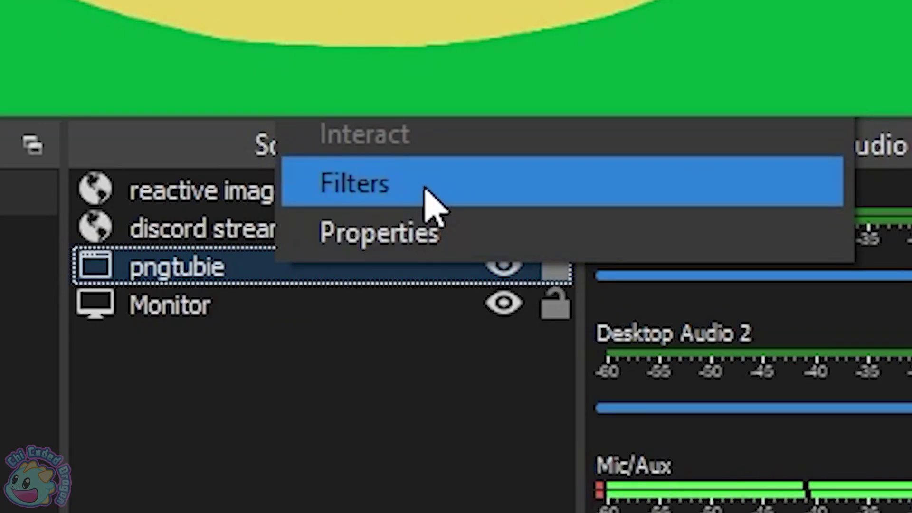
pyautogui.click(430, 199)
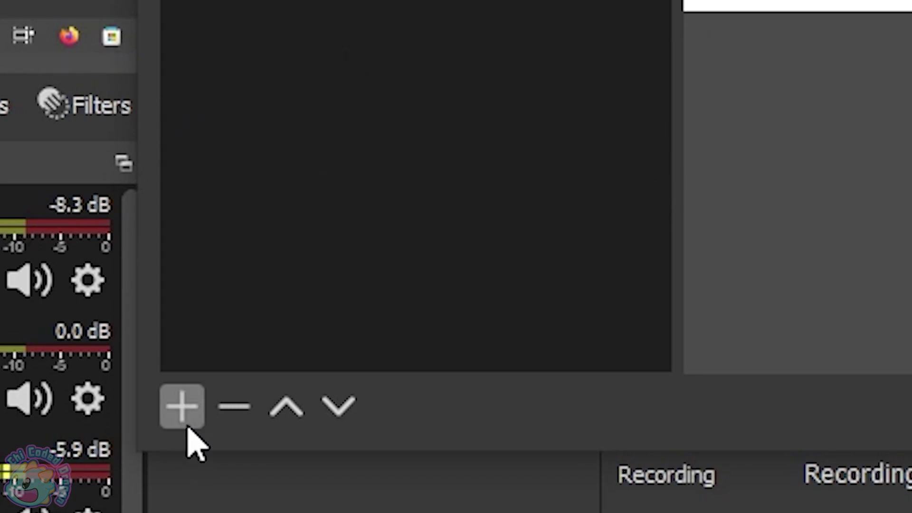
pyautogui.click(184, 408)
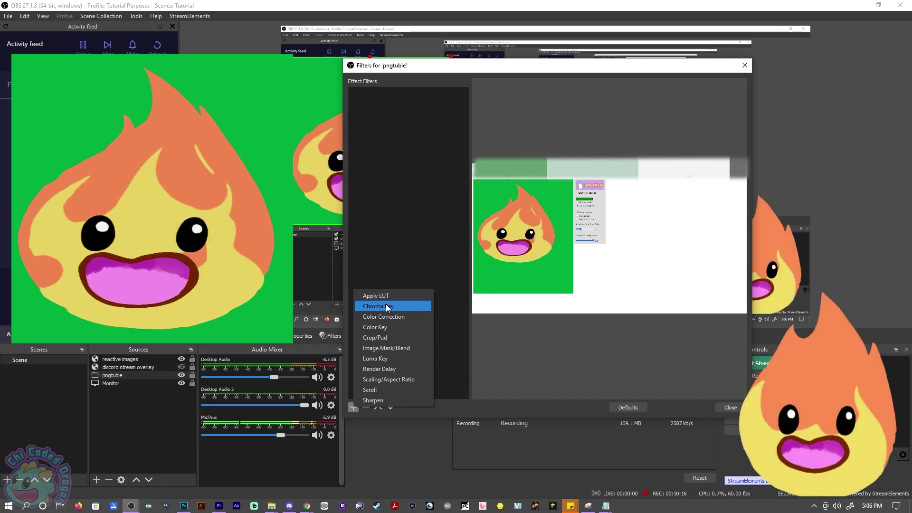
pyautogui.click(287, 62)
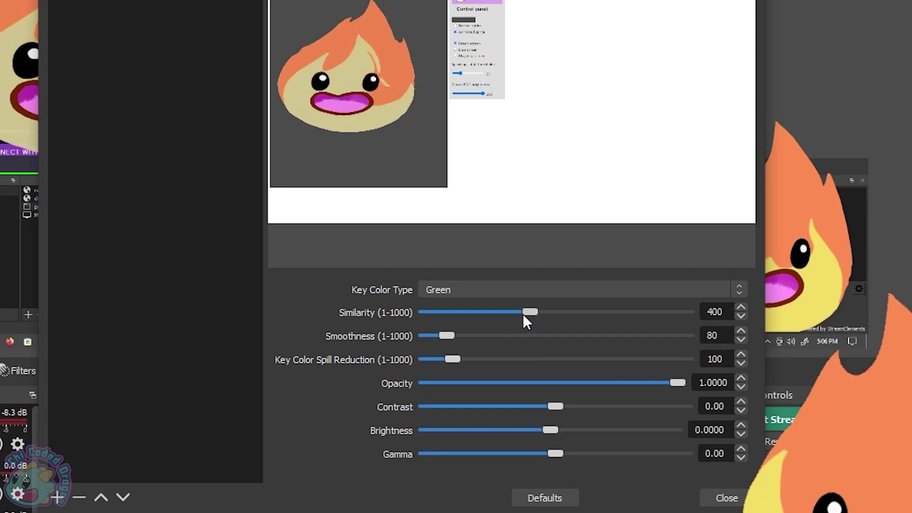
pyautogui.click(508, 312)
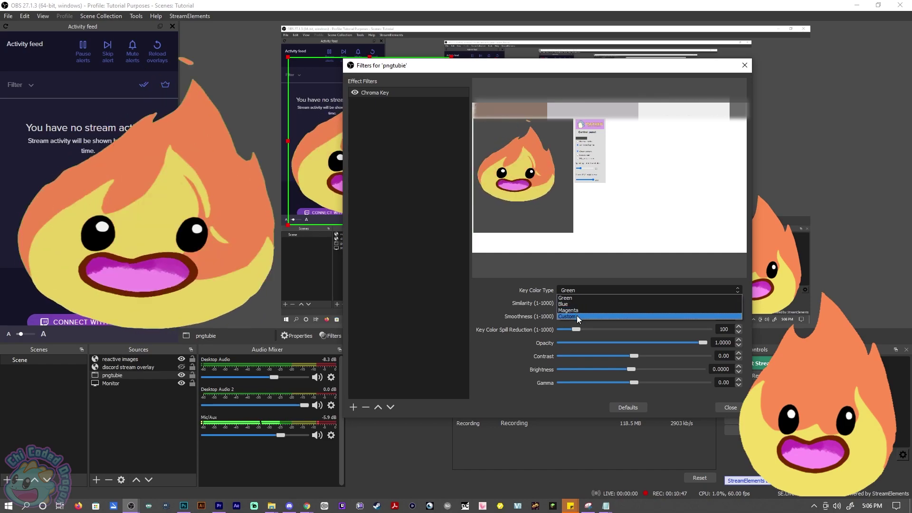
pyautogui.click(497, 300)
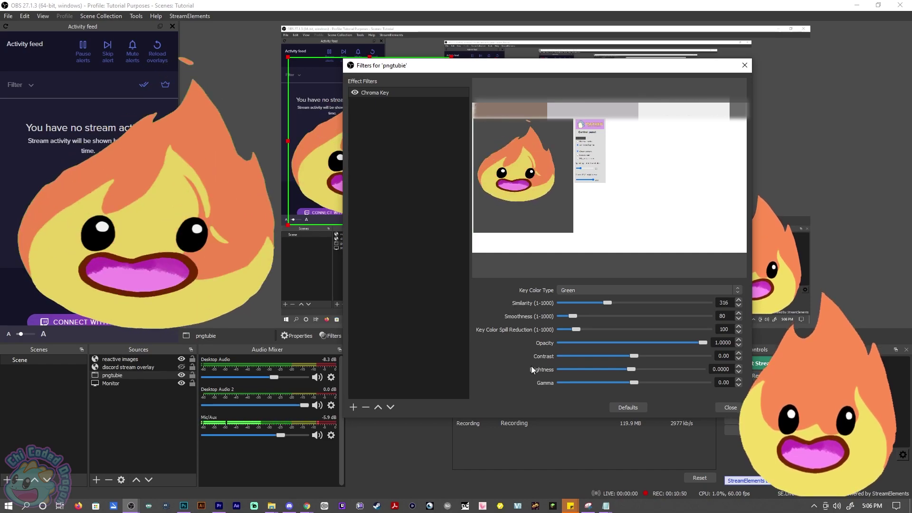
# Step: Close the pngtubie filters and move the fire blob to the preview's bottom-right corner
pyautogui.click(731, 408)
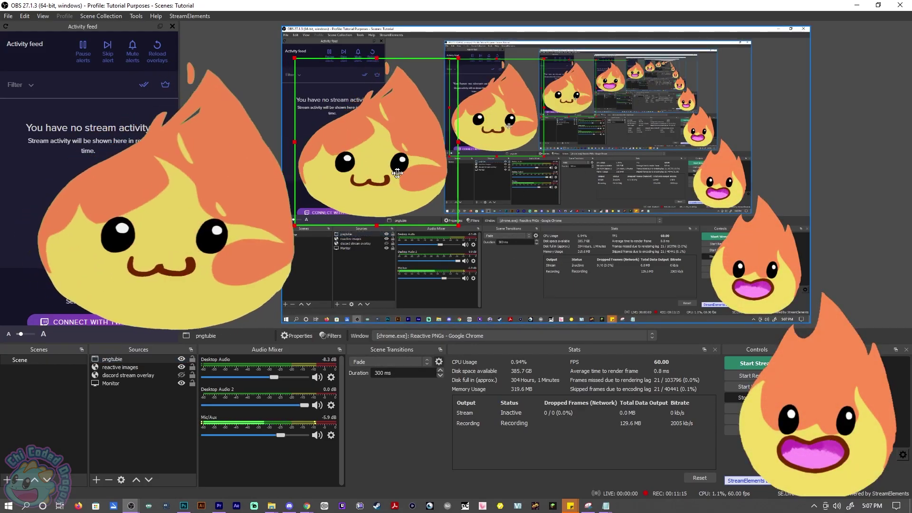
pyautogui.moveTo(404, 174); pyautogui.dragTo(750, 270)
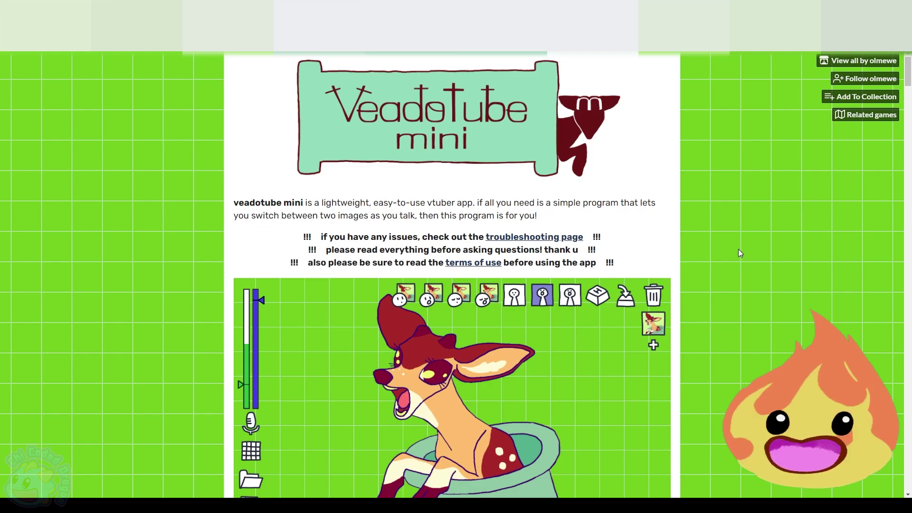
# Step: Choose Download Now for veadotube mini and decline payment to reach the downloads list
pyautogui.scroll(-5, 738, 249)
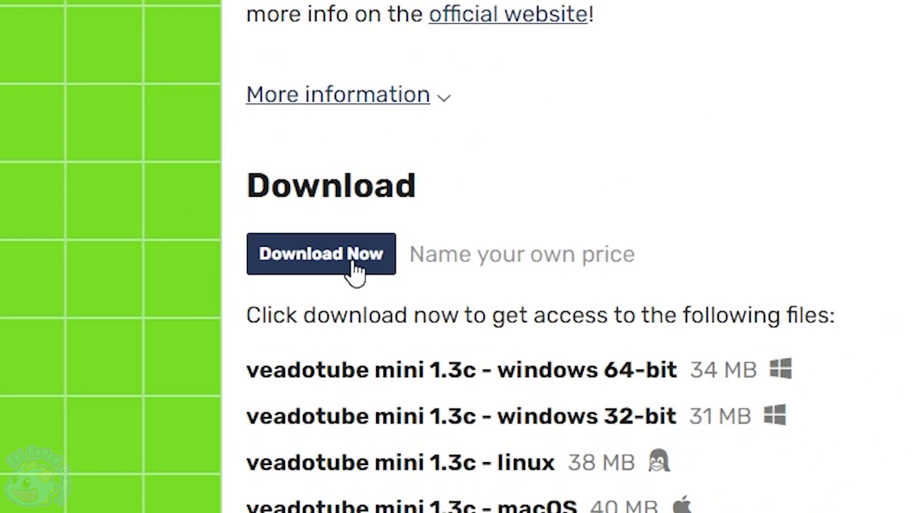
pyautogui.click(352, 261)
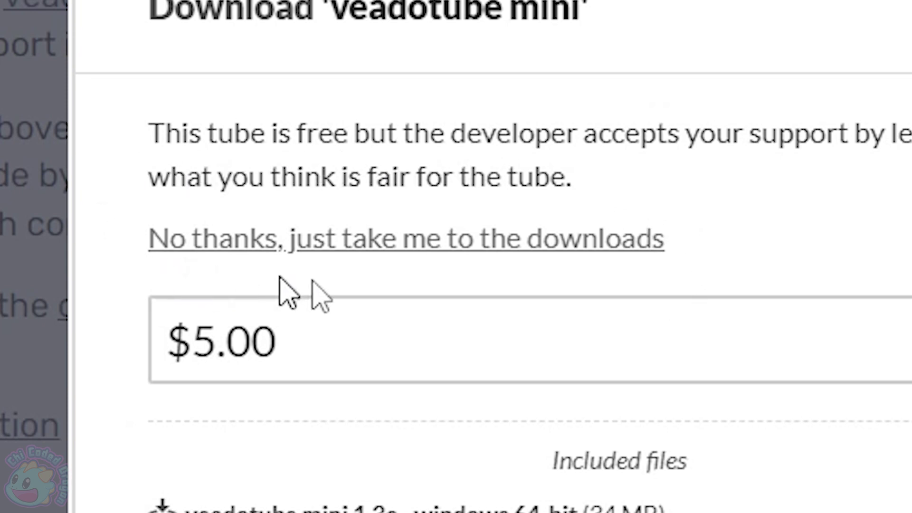
pyautogui.click(406, 239)
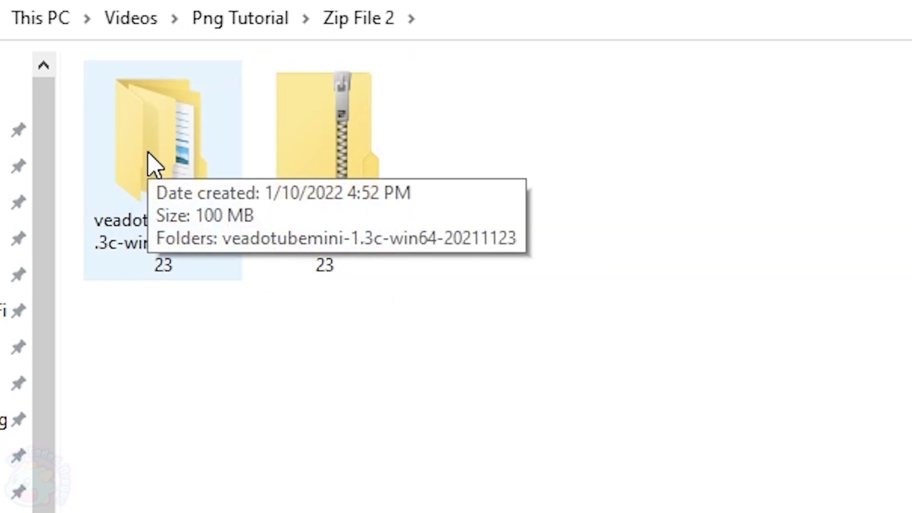
pyautogui.doubleClick(152, 164)
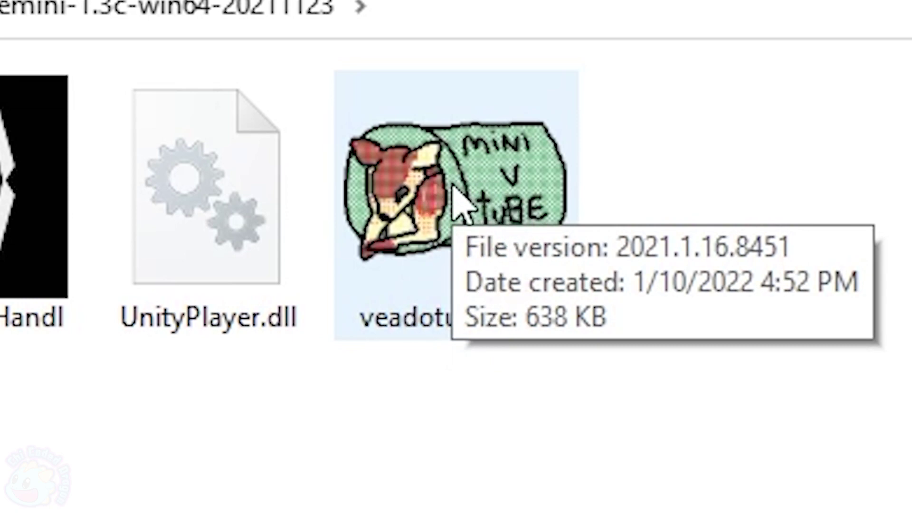
pyautogui.doubleClick(490, 182)
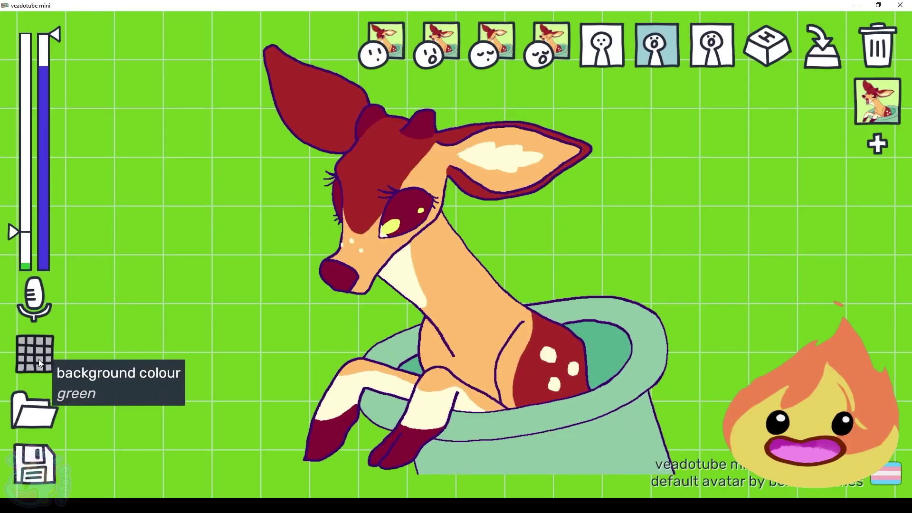
# Step: Cycle veadotube mini's background from green through blue and pink to transparent
pyautogui.click(57, 436)
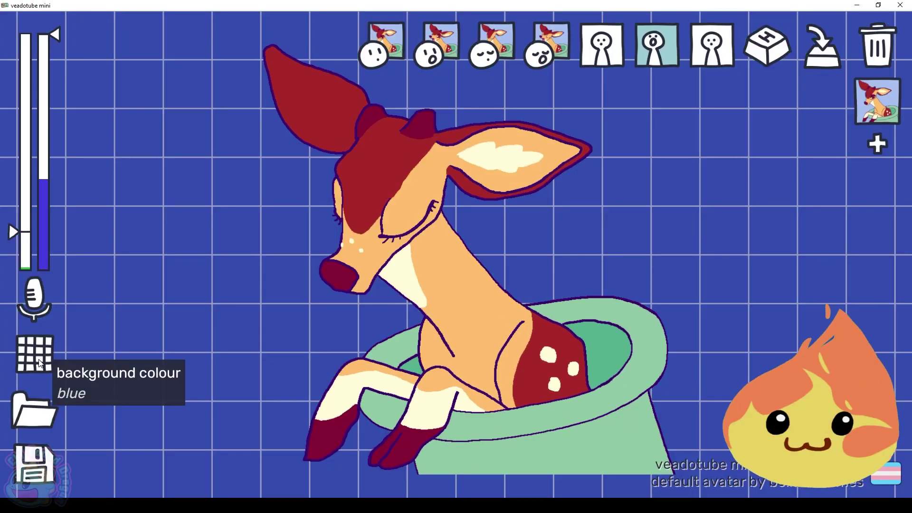
pyautogui.click(40, 364)
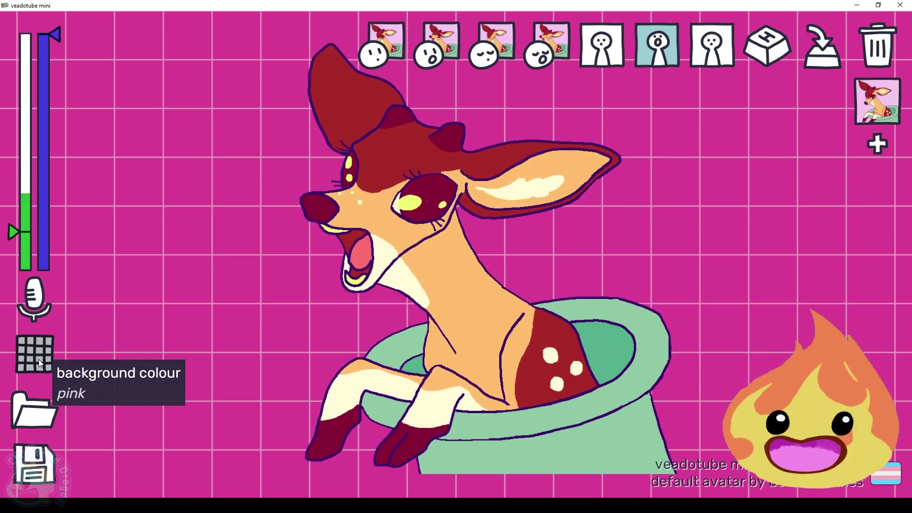
pyautogui.click(40, 363)
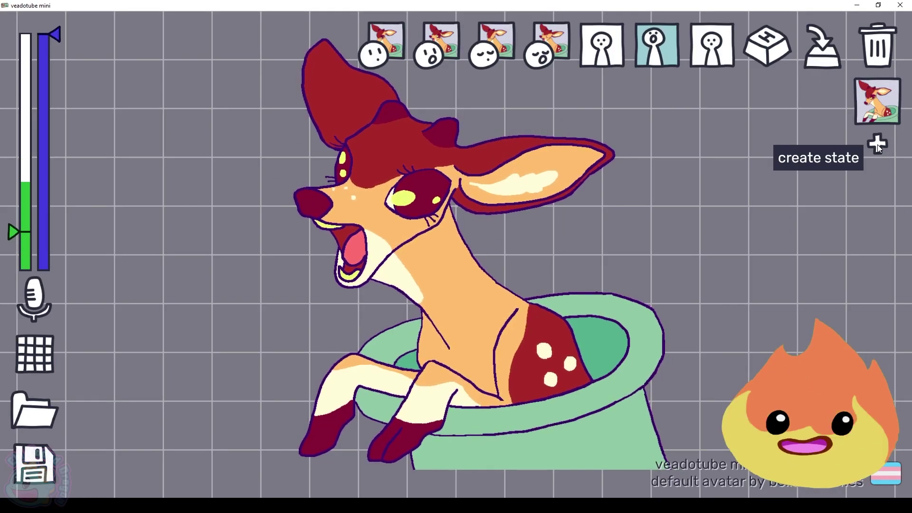
pyautogui.click(877, 145)
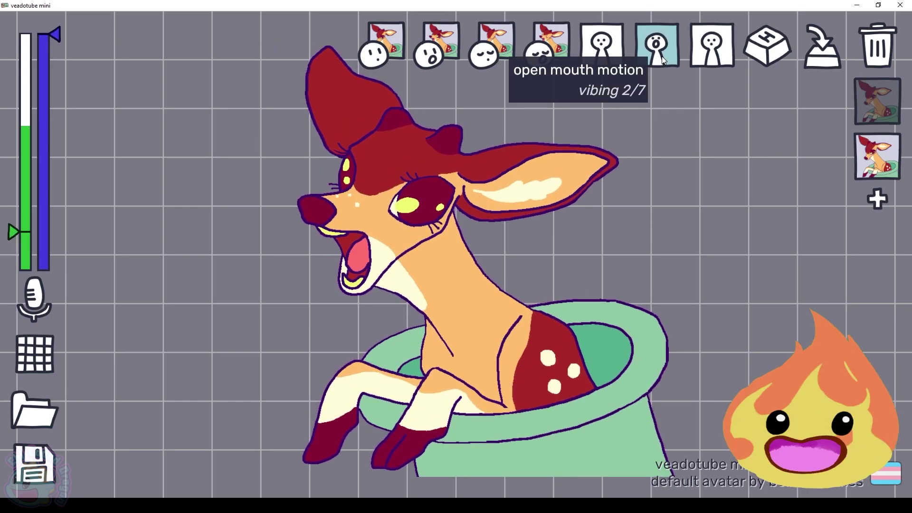
pyautogui.click(663, 57)
pyautogui.click(663, 57)
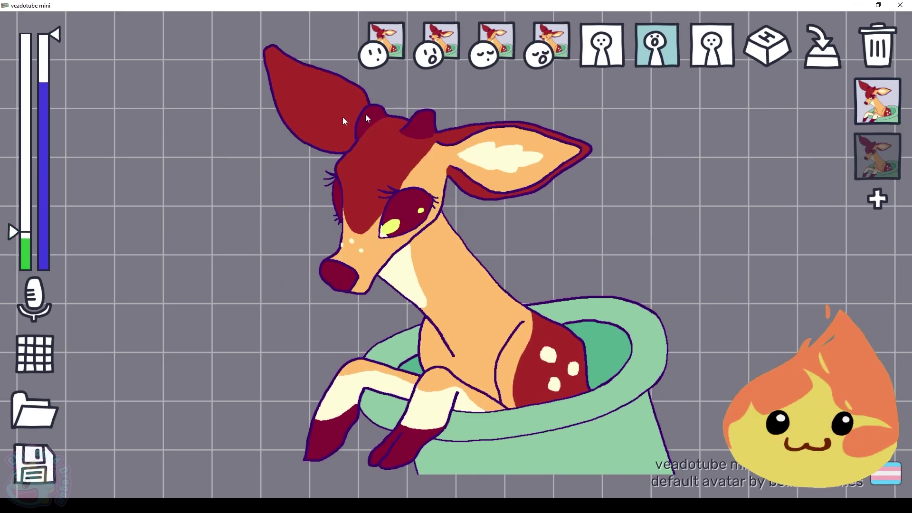
pyautogui.click(878, 153)
pyautogui.click(878, 47)
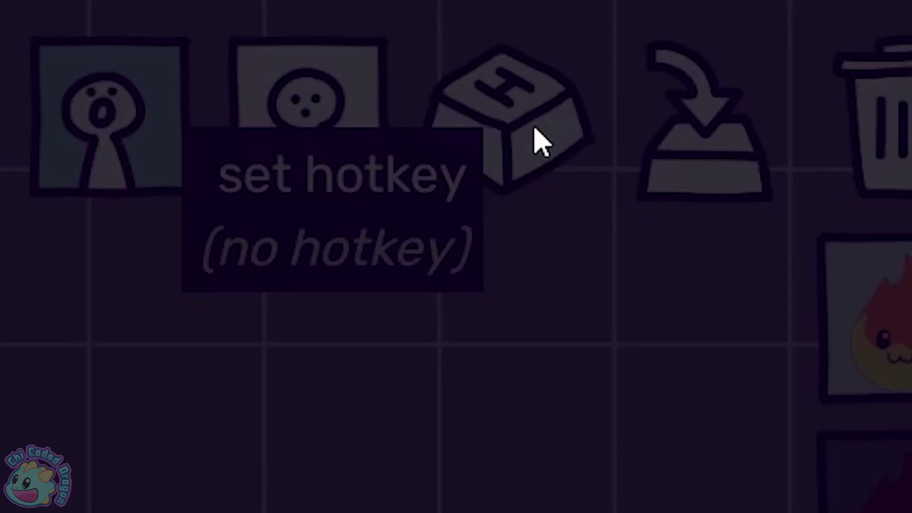
# Step: Bind the calm fire state to Num 7 and the angry red state to Num 8
pyautogui.press('KP_7')
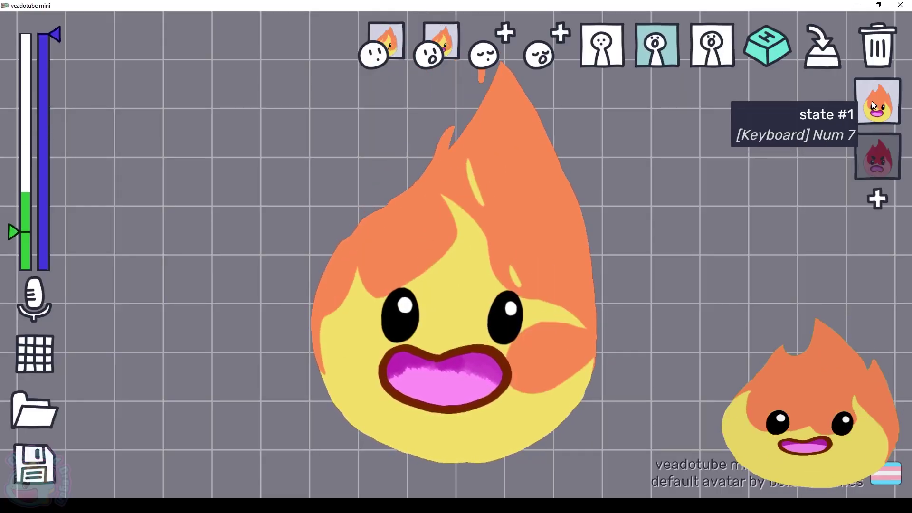
pyautogui.click(878, 162)
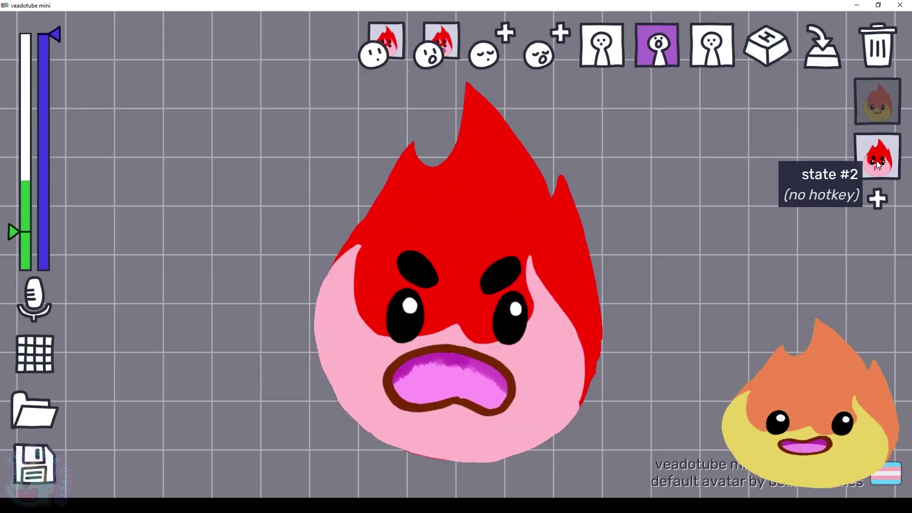
pyautogui.click(773, 54)
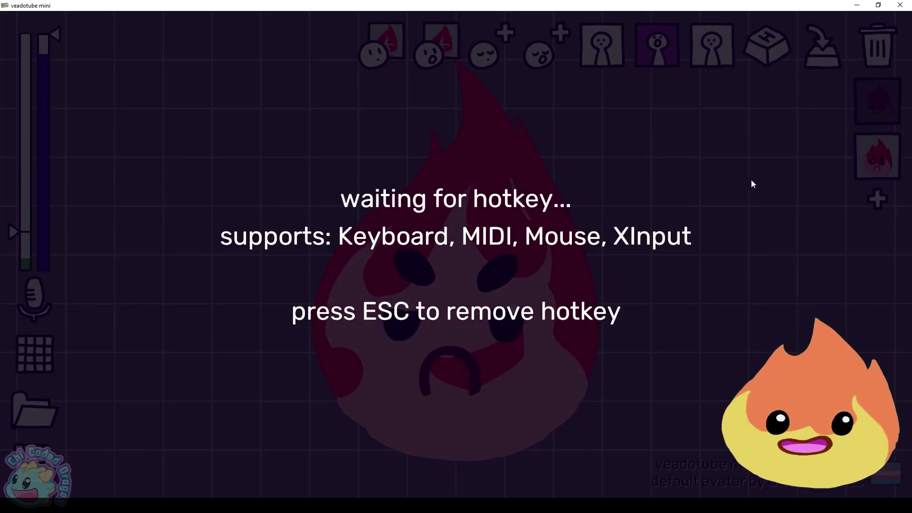
pyautogui.press('KP_8')
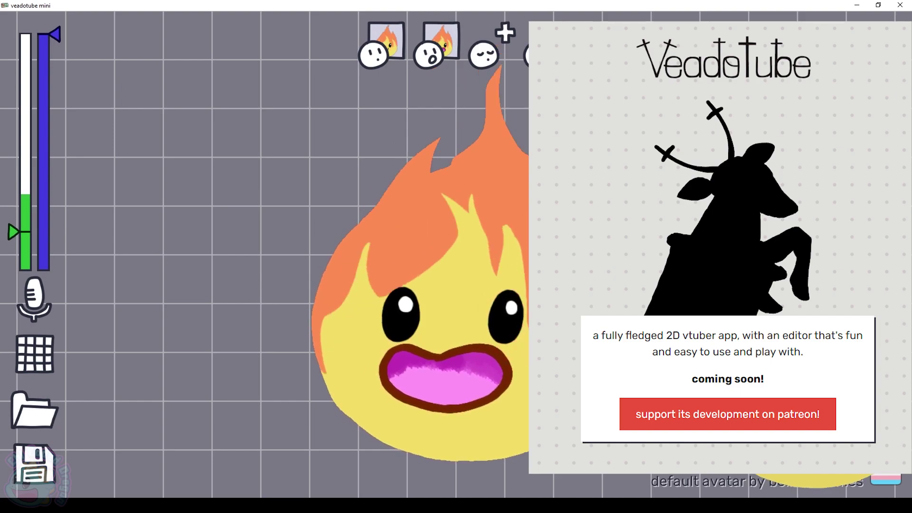
# Step: Dismiss the VeadoTube 'coming soon' promo panel
pyautogui.click(213, 342)
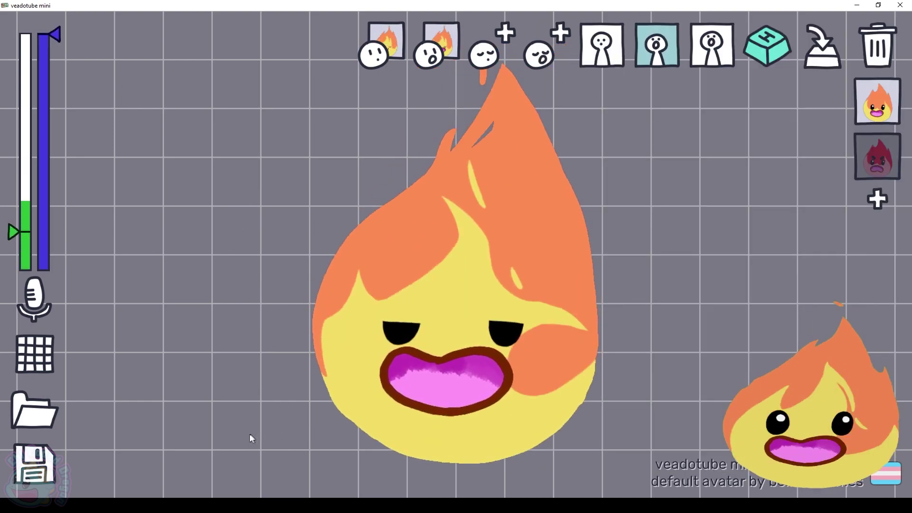
# Step: Back in OBS Studio, add a new Game Capture source
pyautogui.moveTo(131, 506)
pyautogui.click(90, 466)
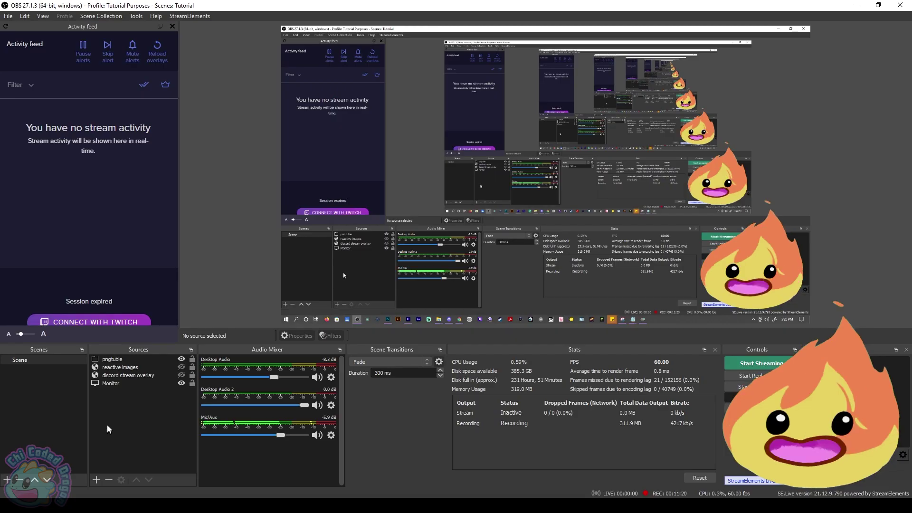
pyautogui.click(96, 478)
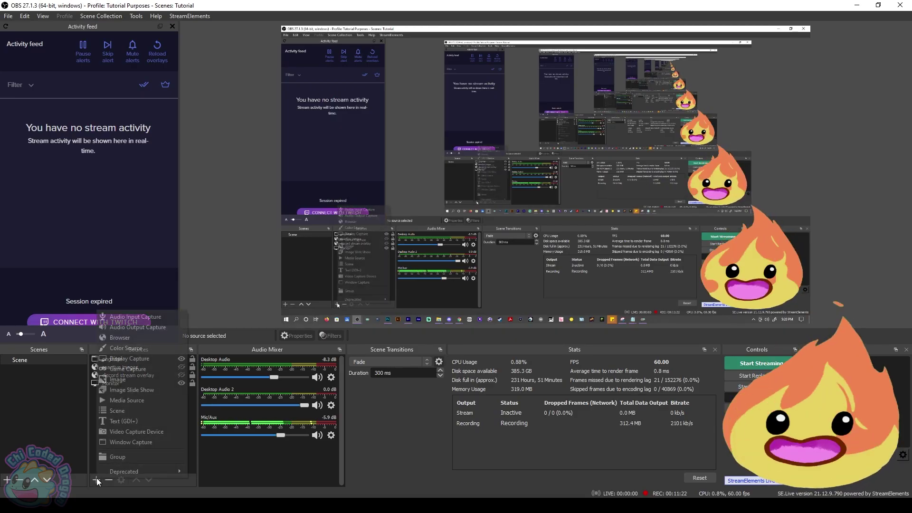
pyautogui.click(322, 317)
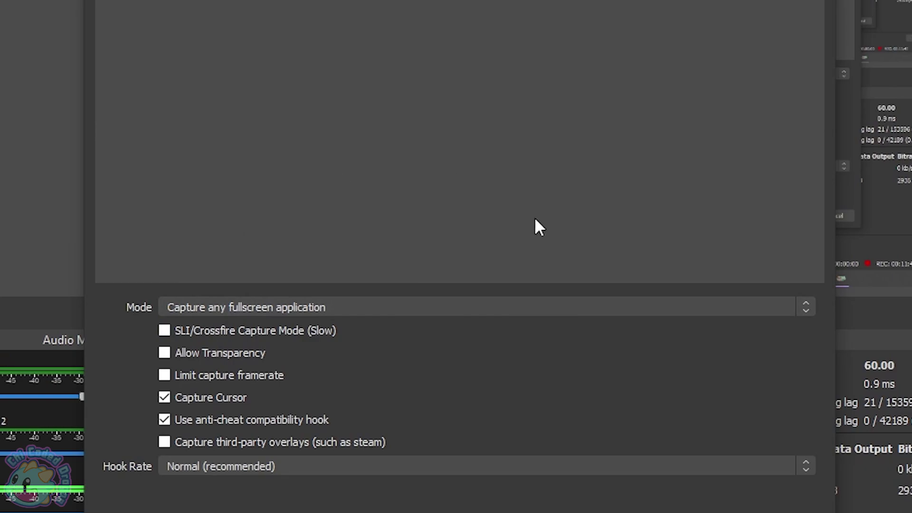
# Step: Set the Game Capture to capture the specific veadotube mini window and confirm
pyautogui.click(204, 314)
pyautogui.click(258, 337)
pyautogui.click(301, 382)
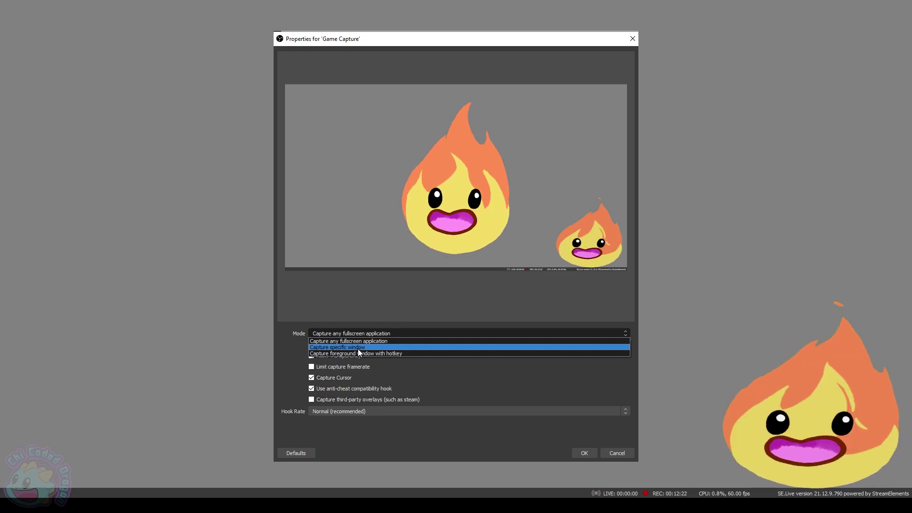
pyautogui.click(358, 349)
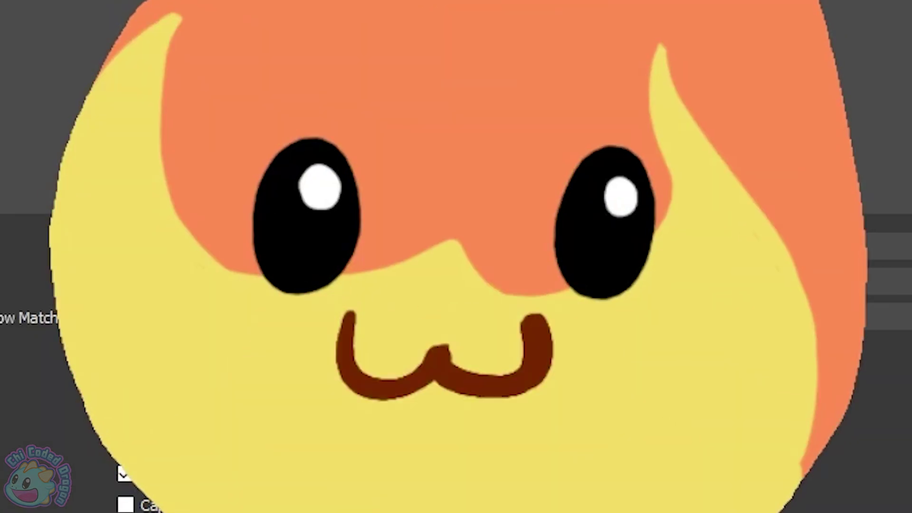
pyautogui.click(621, 509)
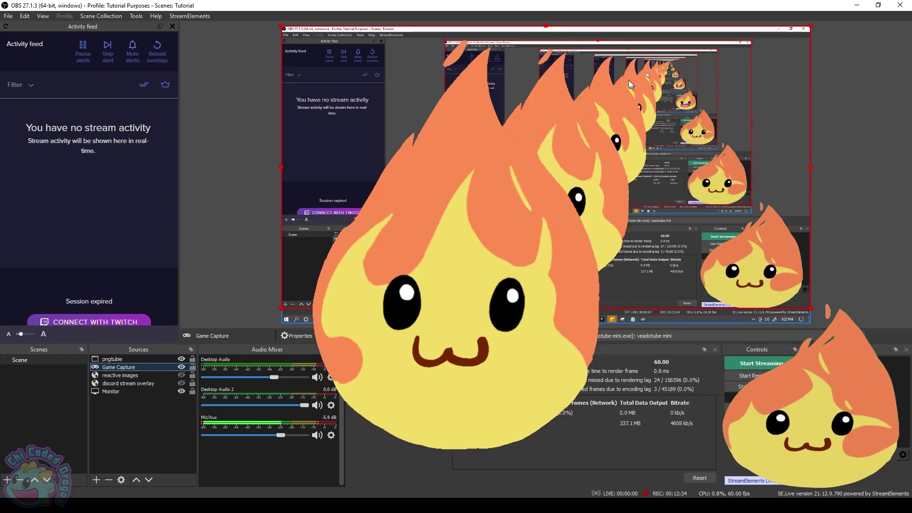